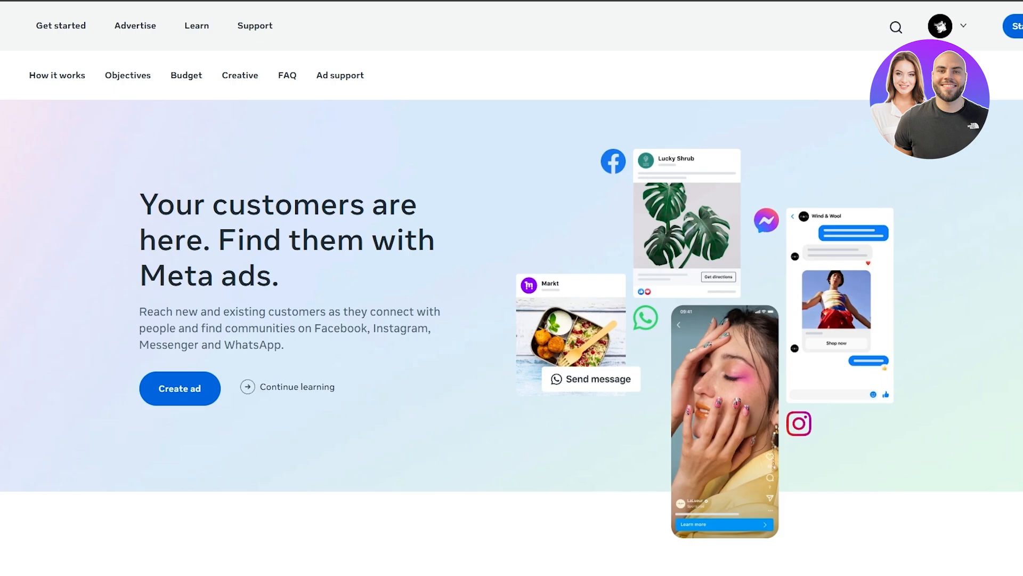
click(44, 28)
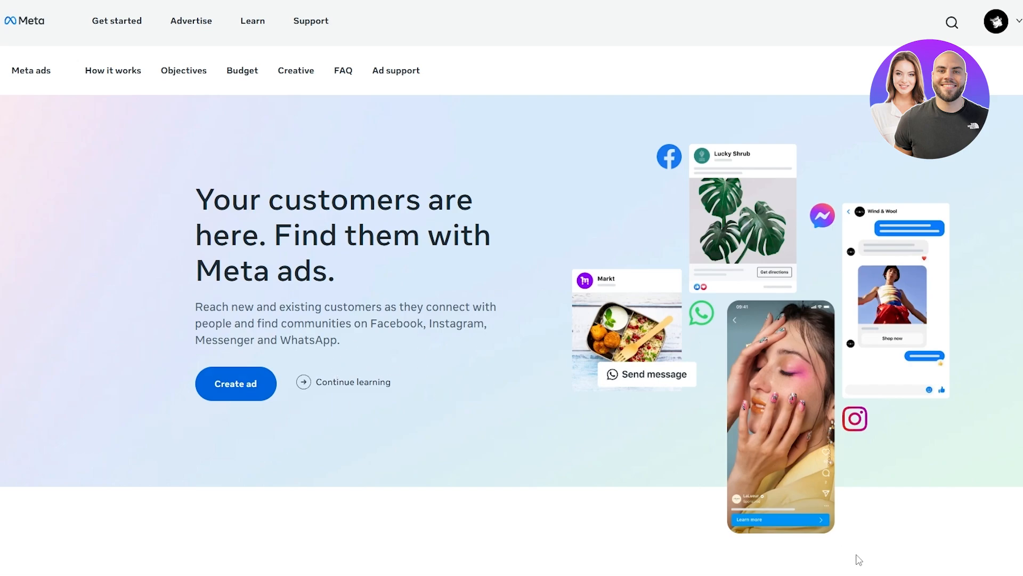
mouse_move(852, 573)
click(1012, 23)
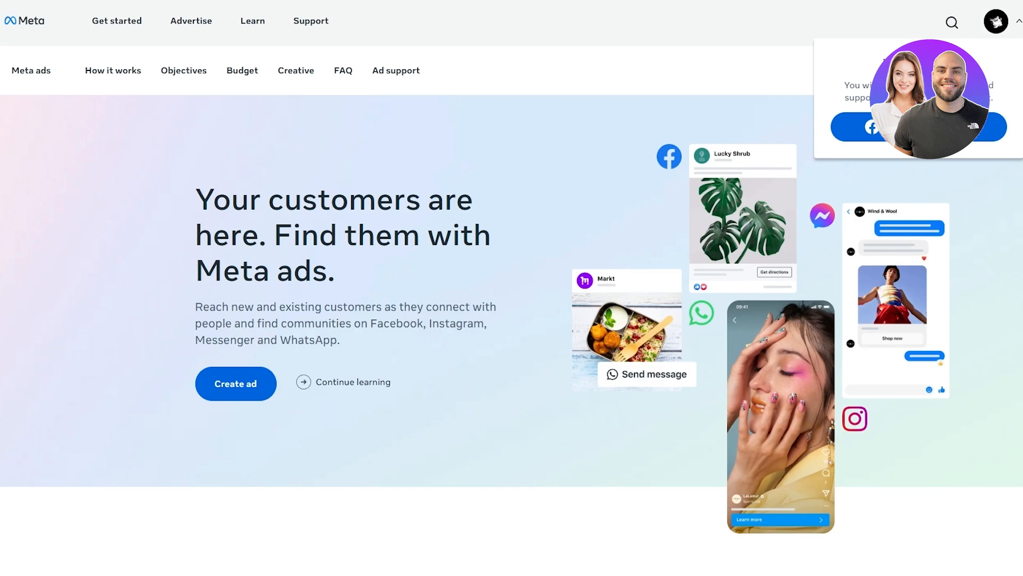
click(581, 105)
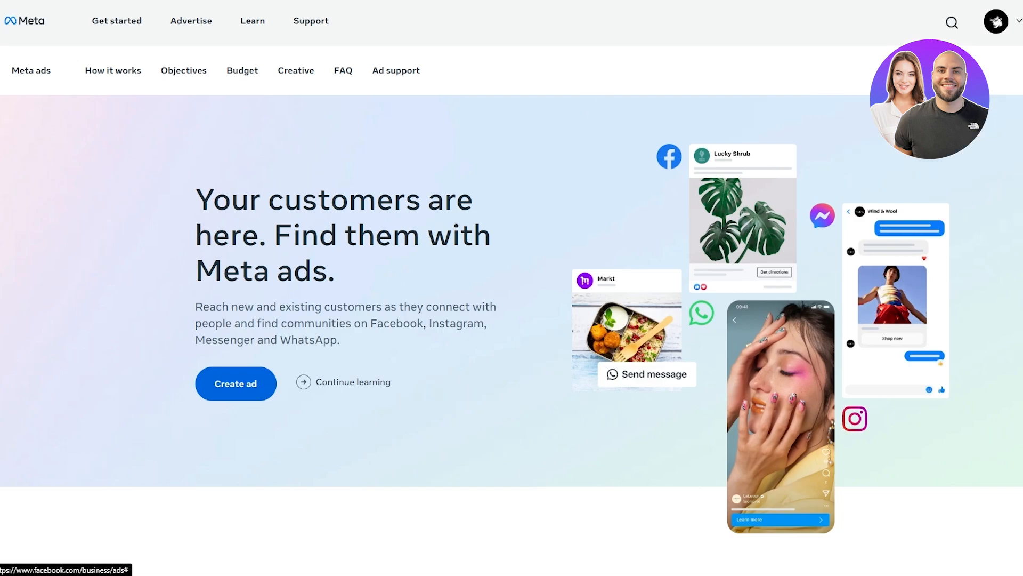
Step: Start creating a Meta ad through the guided setup and choose Sams Market as the business to advertise
click(258, 389)
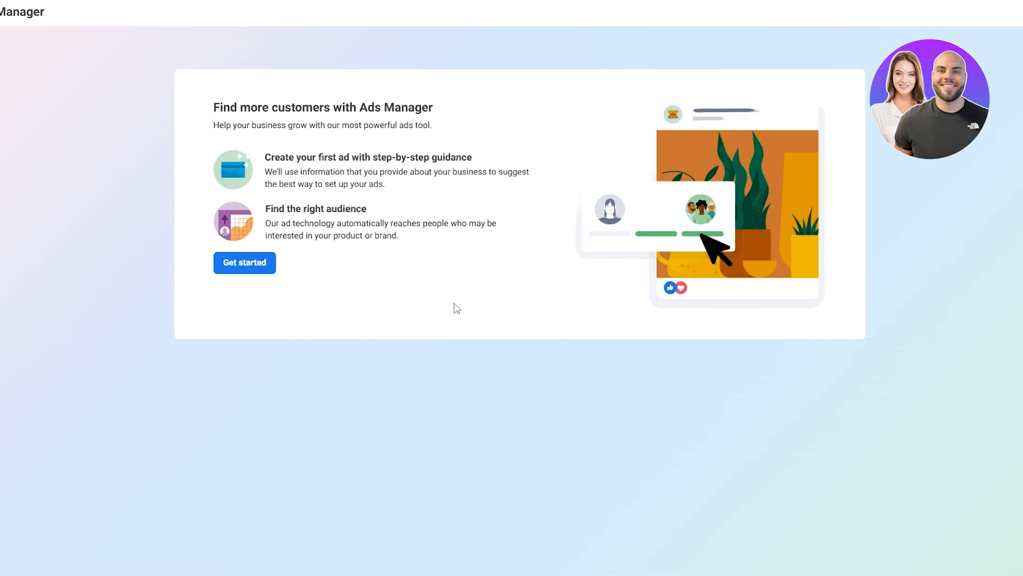
drag(265, 156, 448, 152)
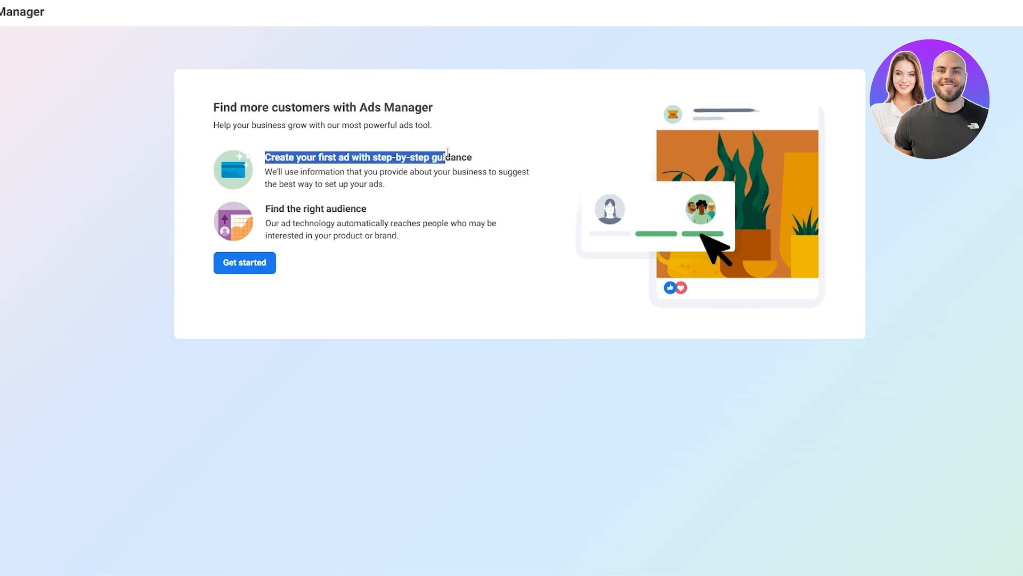
click(411, 176)
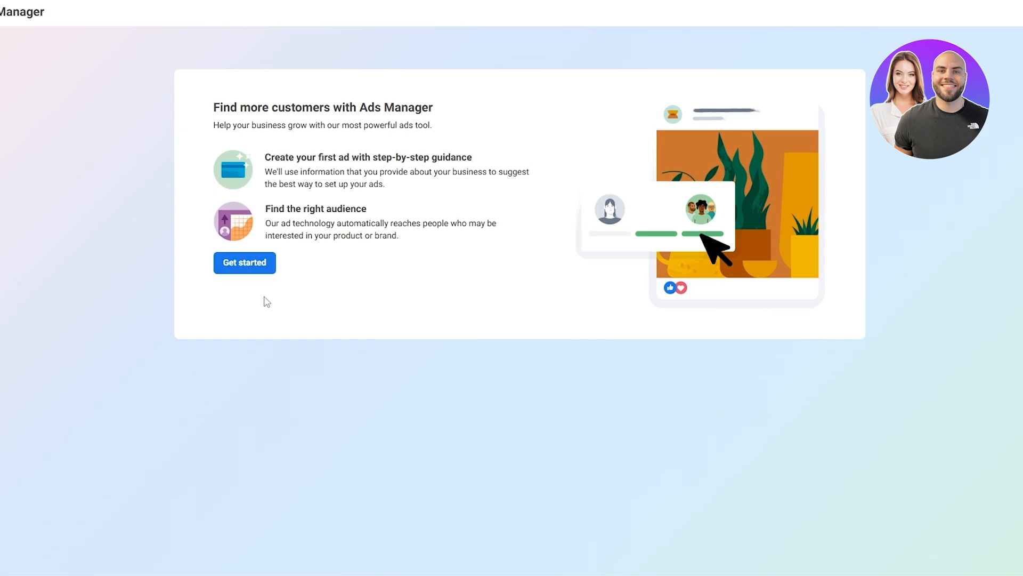
click(250, 273)
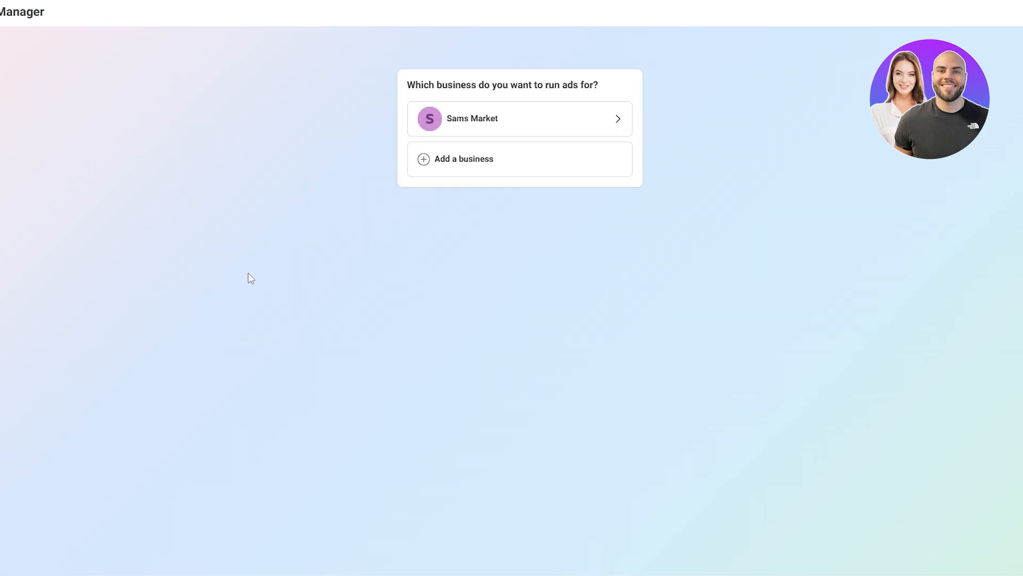
drag(421, 86, 589, 81)
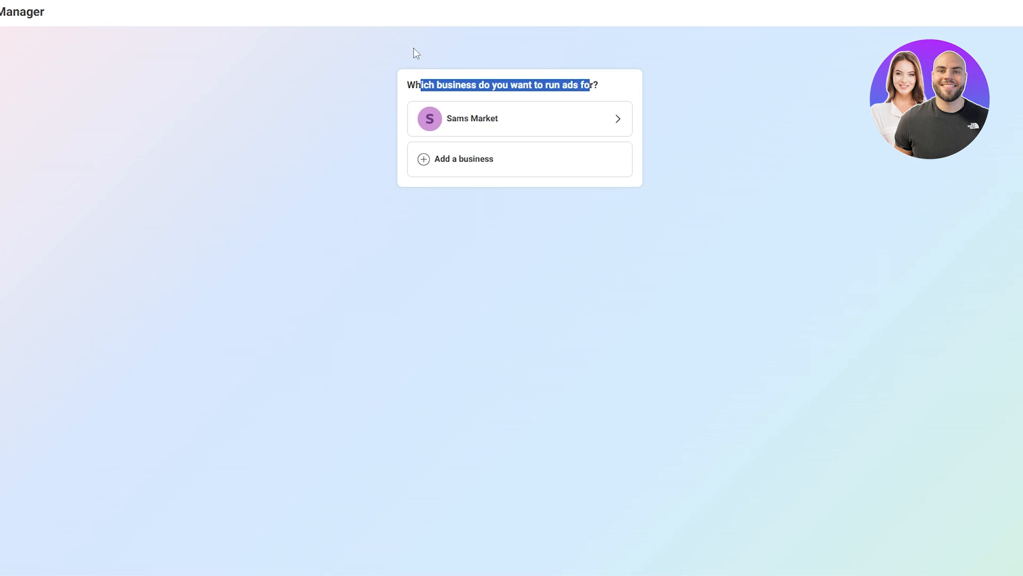
click(514, 122)
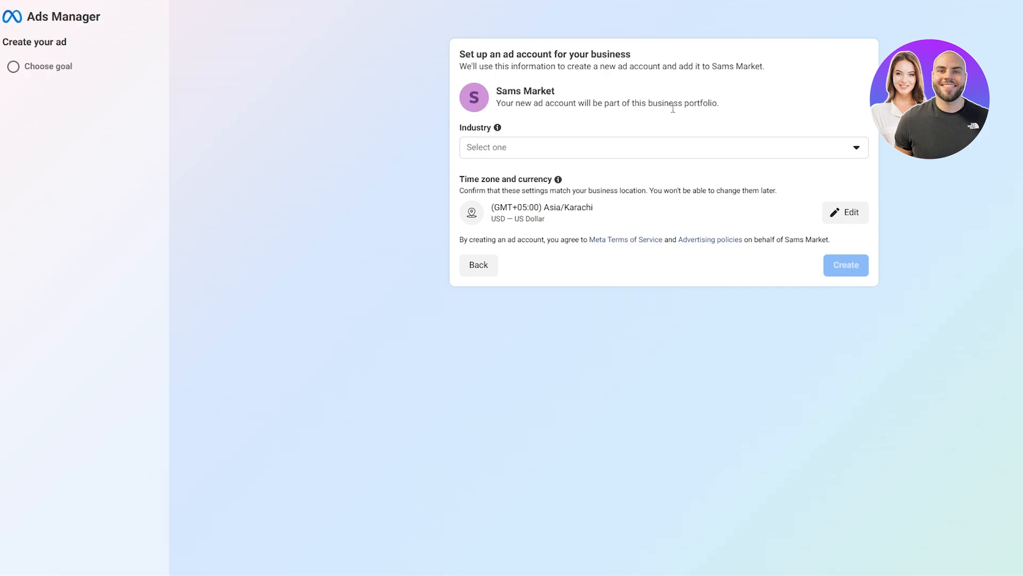
Step: Set the new ad account's industry to E-commerce and create the account
click(525, 149)
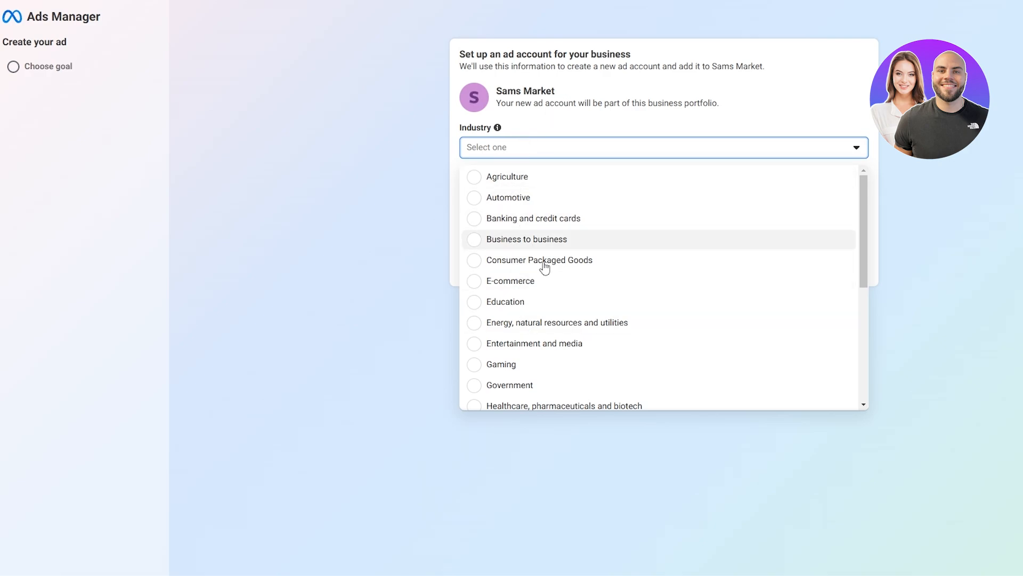
click(557, 281)
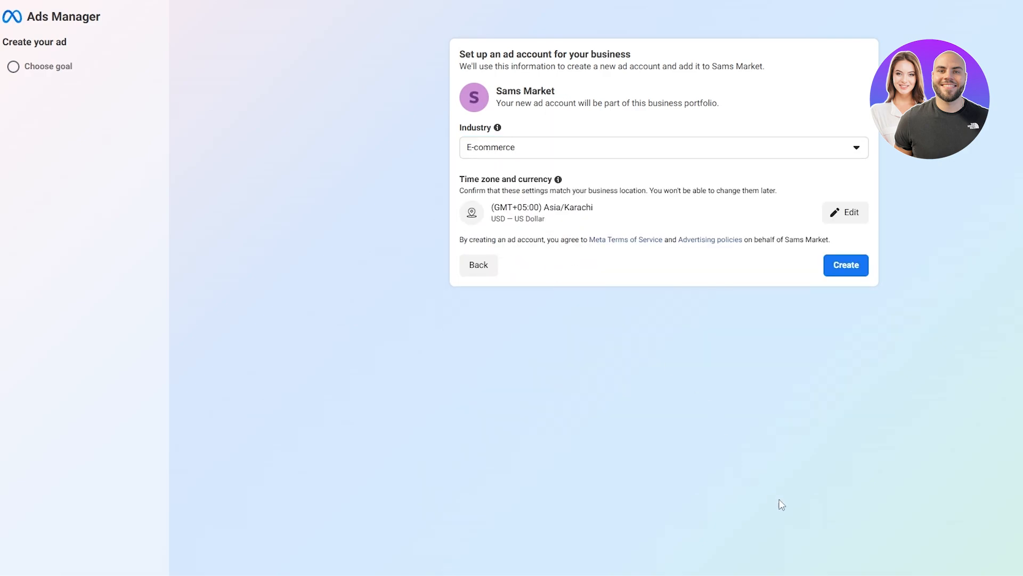
click(855, 268)
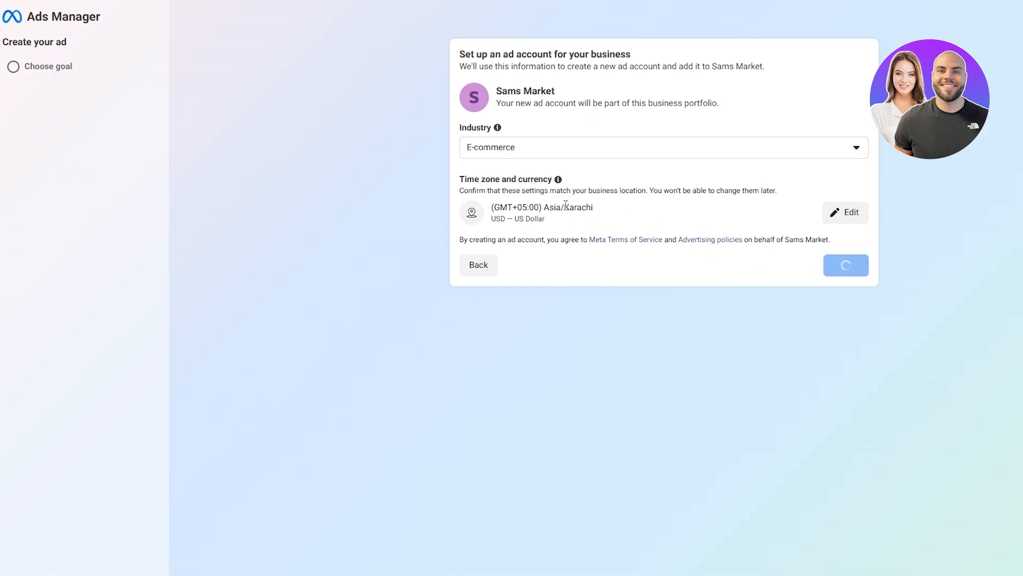
click(848, 213)
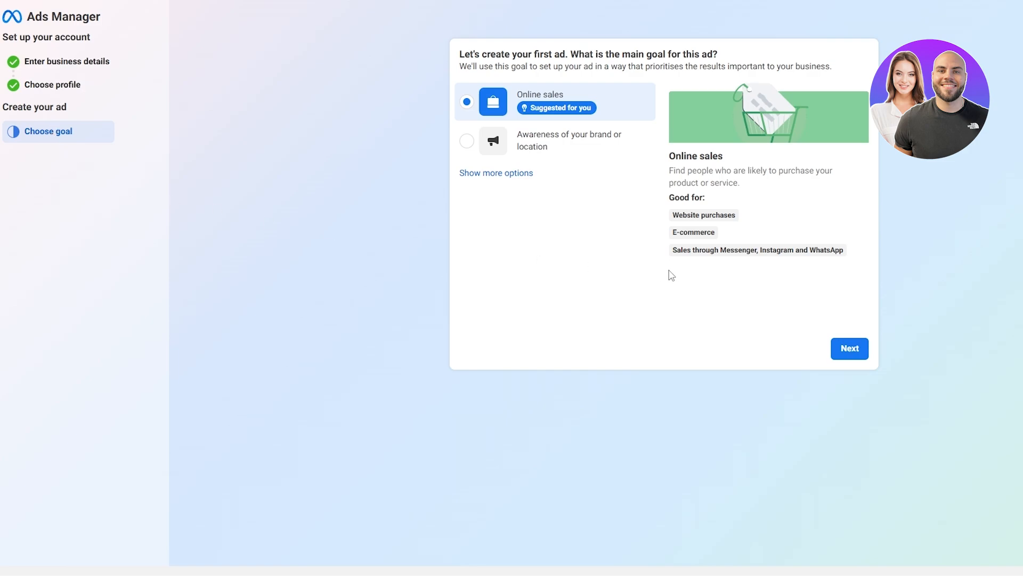
Step: Show the additional ad goals and continue with Online sales as the main goal of the first ad
drag(40, 133, 77, 139)
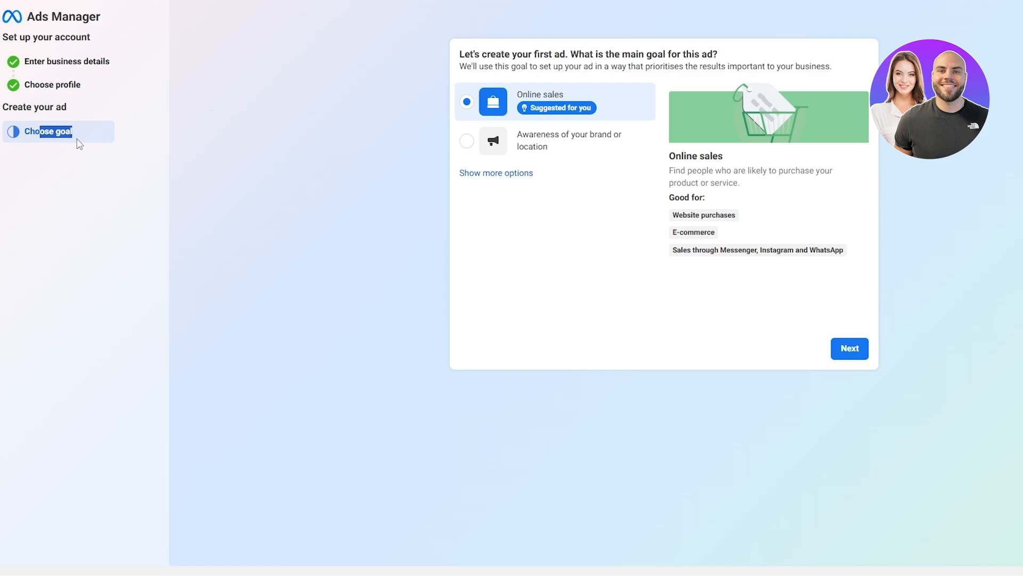
click(553, 203)
mouse_move(554, 107)
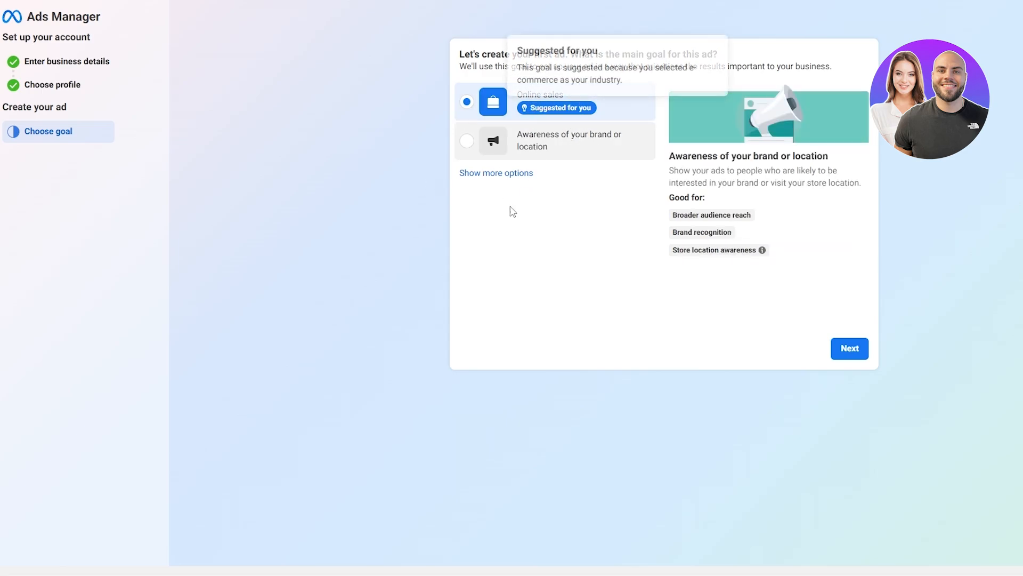
click(500, 180)
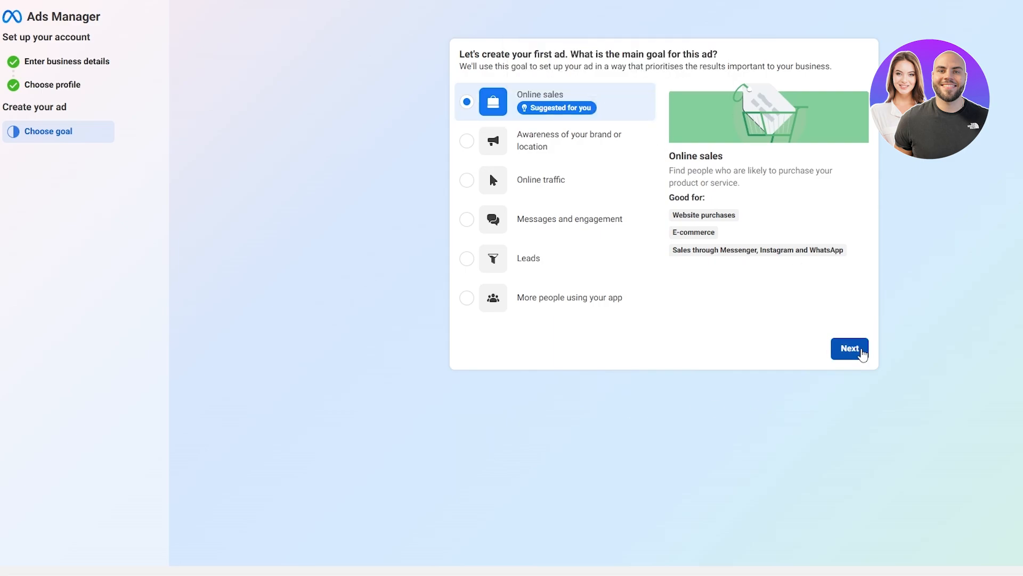
click(859, 350)
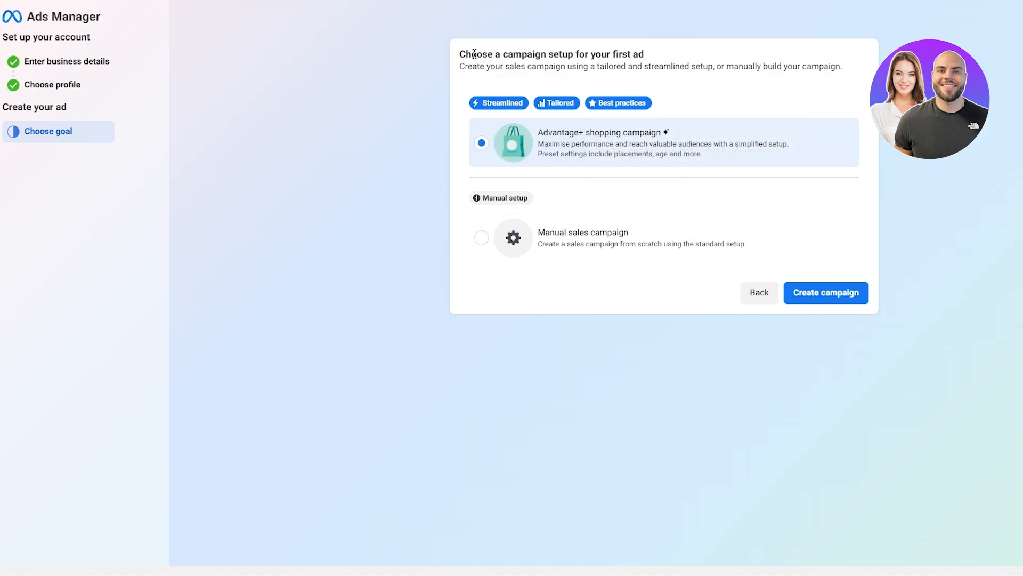
Step: Create the campaign with the Manual sales campaign setup and dismiss the payment method notice
click(481, 143)
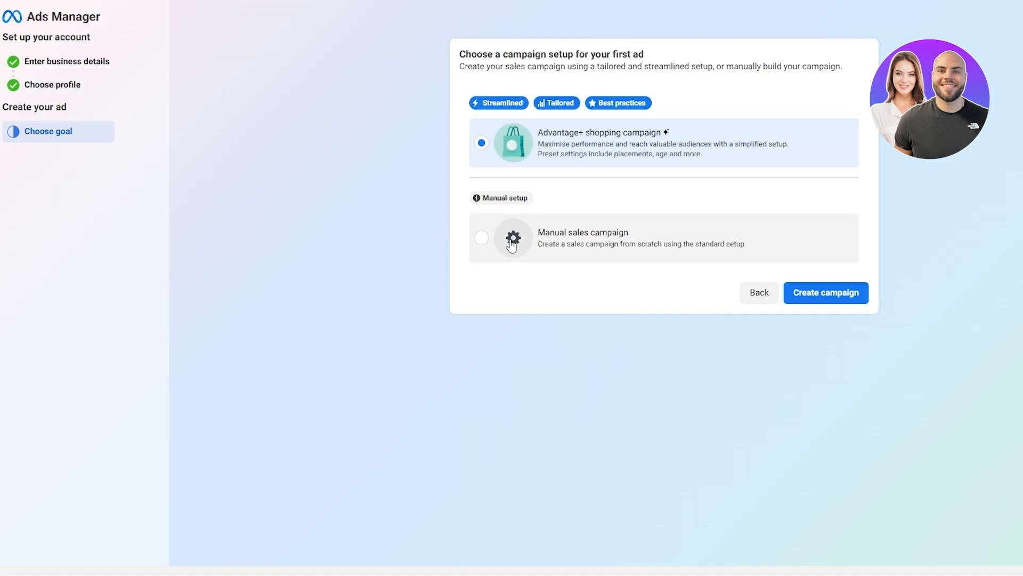
click(479, 239)
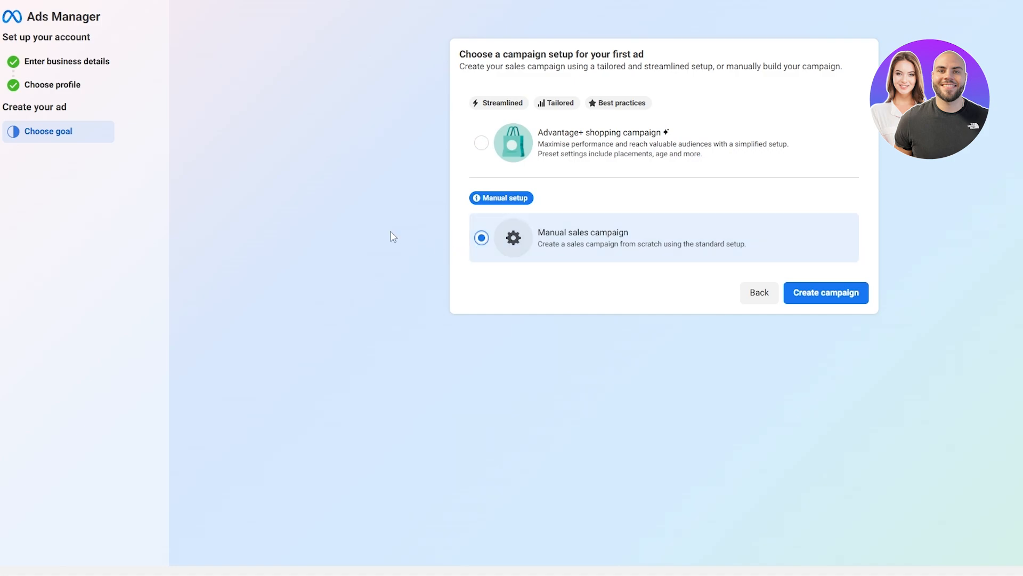
click(819, 298)
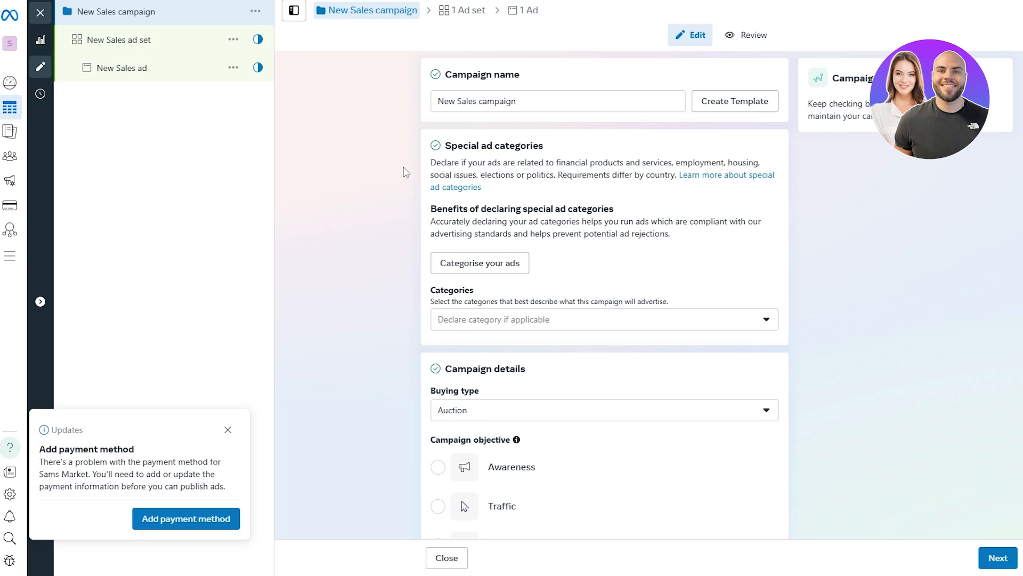
click(228, 430)
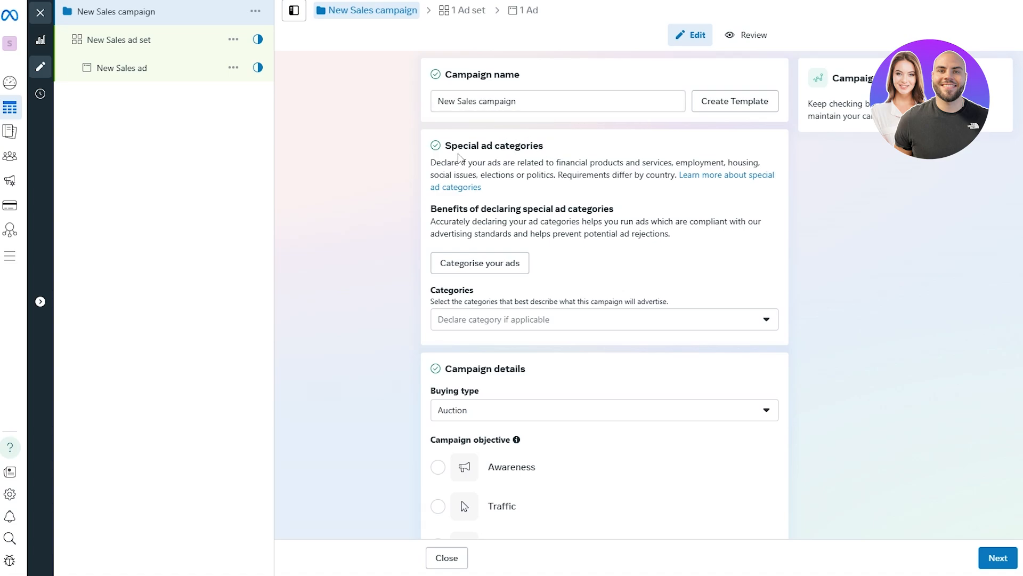
Step: Look through the special ad categories, the buying type and the campaign objectives of the new sales campaign
drag(442, 209, 586, 210)
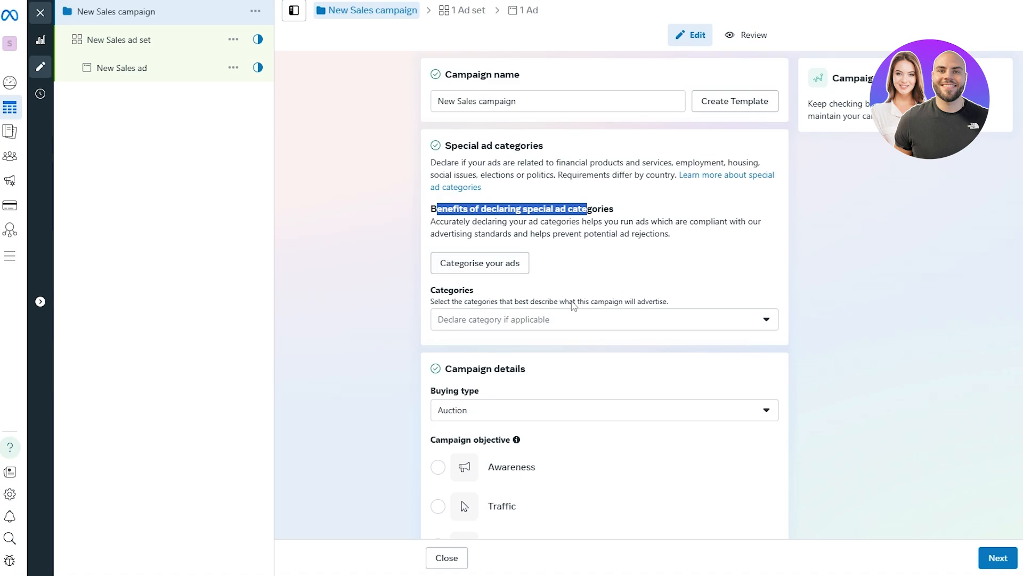
click(458, 322)
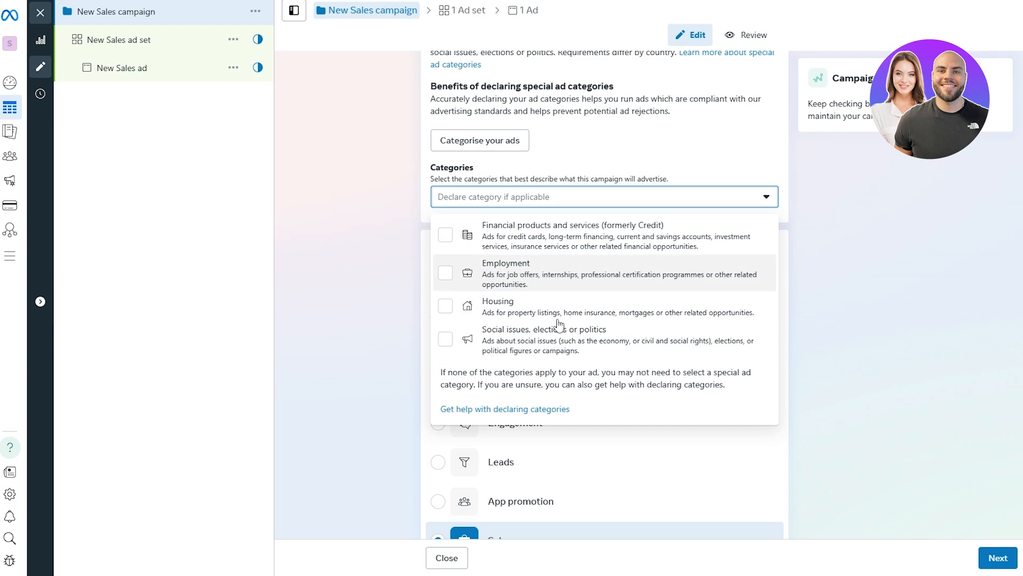
click(560, 206)
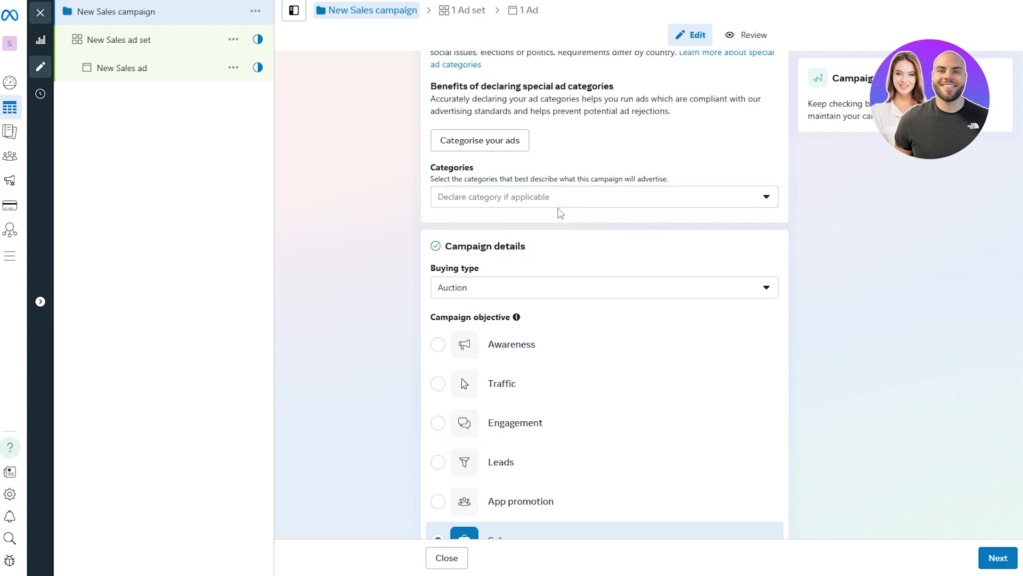
scroll(578, 213, down, 3)
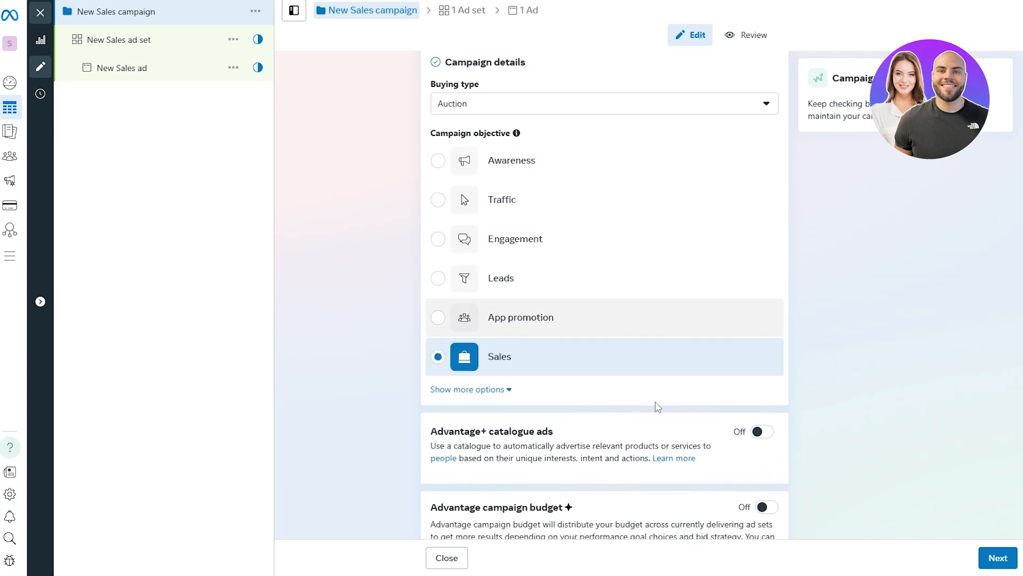
scroll(580, 369, up, 1)
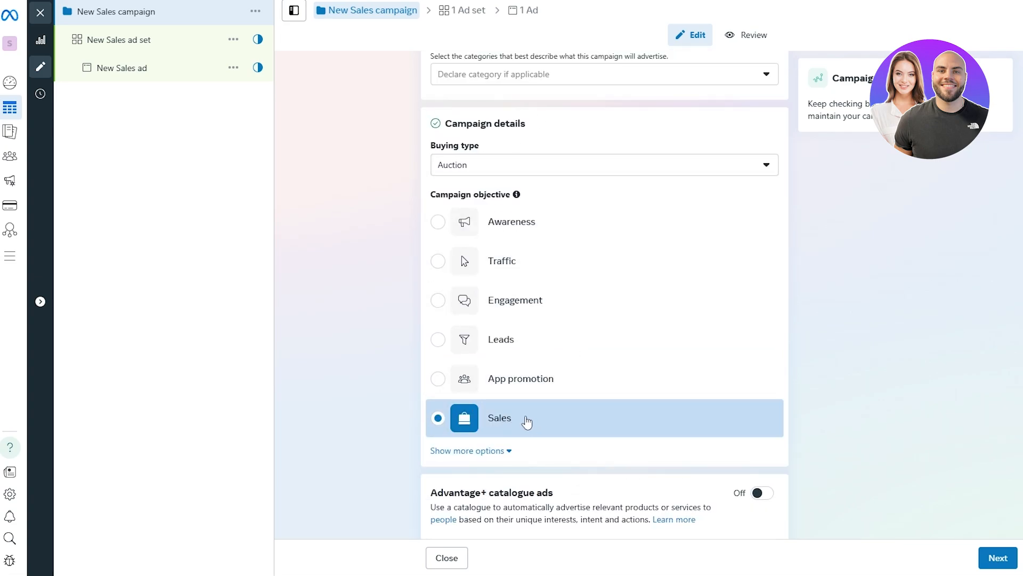
click(586, 169)
click(573, 165)
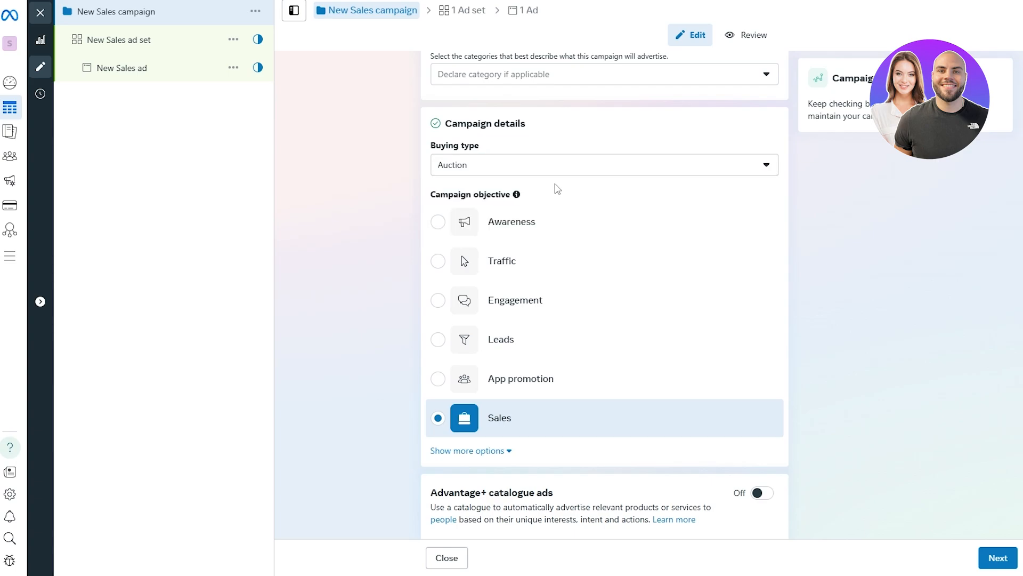
Step: Try out Advantage+ catalogue ads, check which catalogues can be selected, and turn the option back off
scroll(613, 213, down, 4)
scroll(566, 246, down, 1)
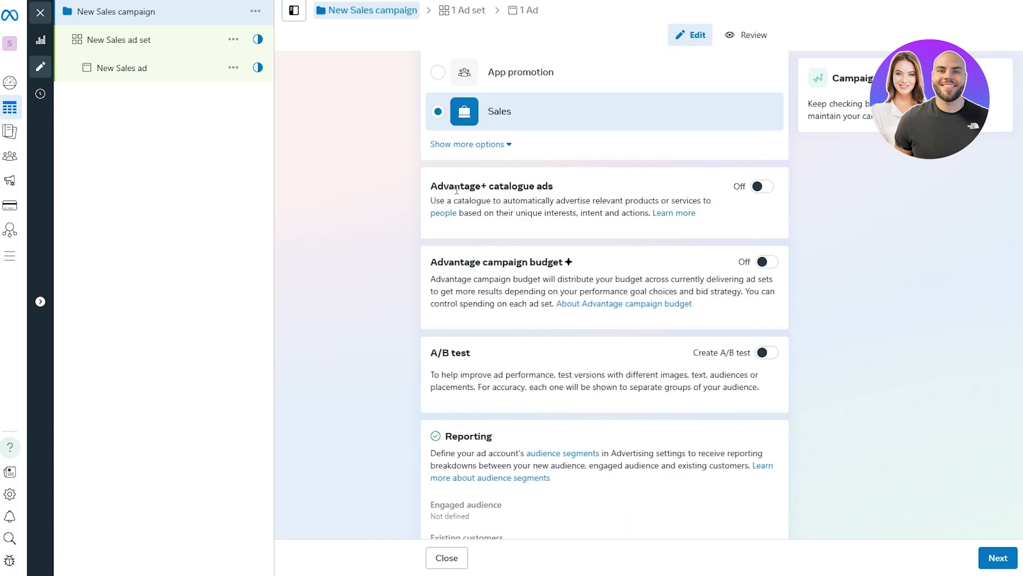
drag(456, 190, 551, 188)
drag(432, 200, 703, 202)
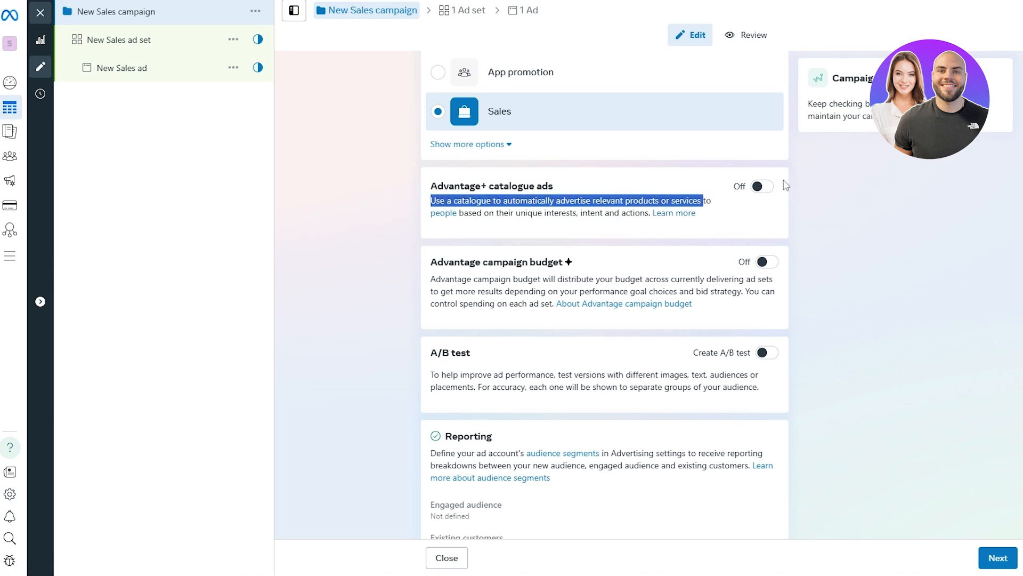
click(766, 189)
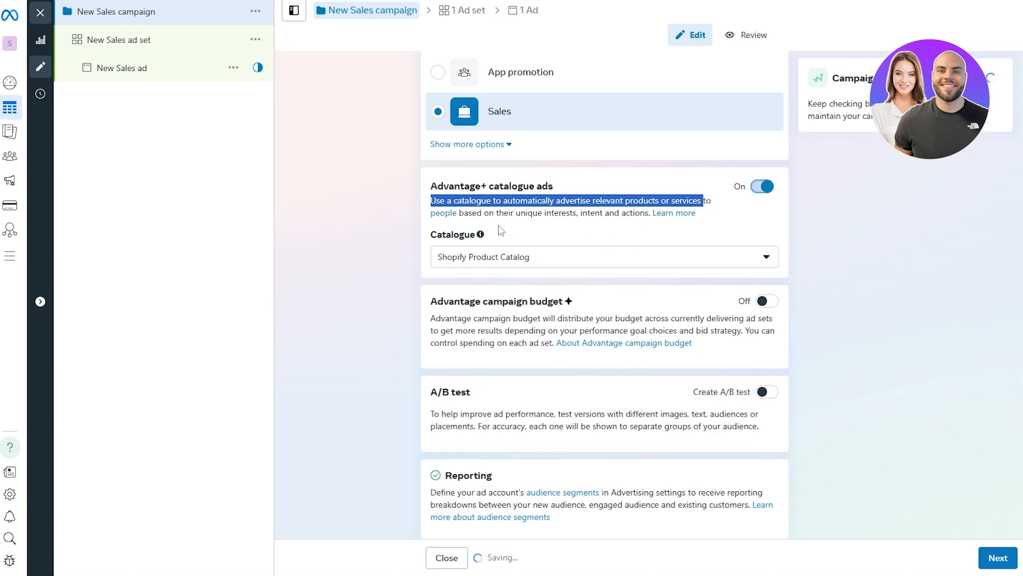
drag(442, 234, 476, 236)
click(471, 256)
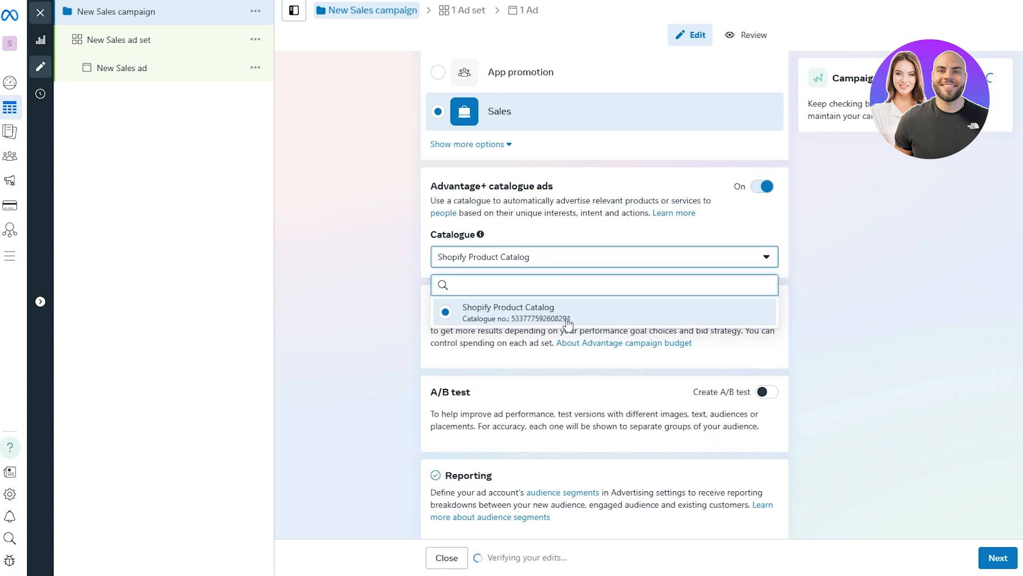
click(614, 258)
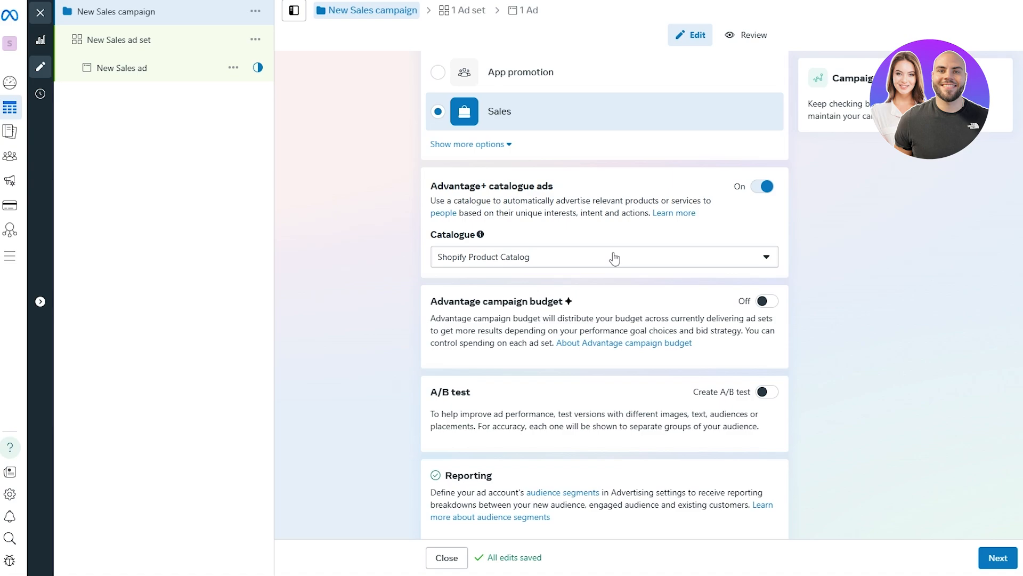
click(614, 257)
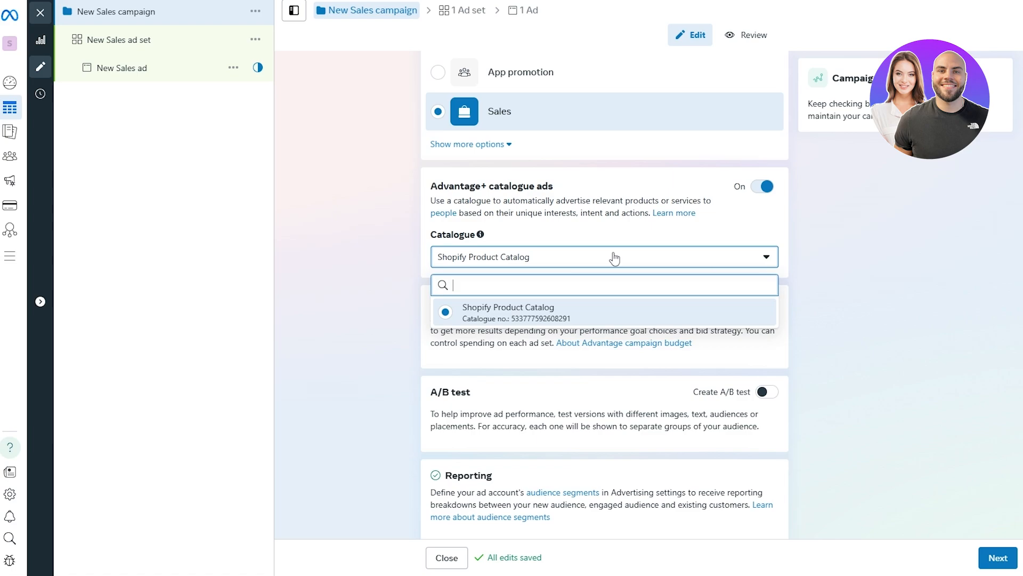
click(613, 256)
click(762, 186)
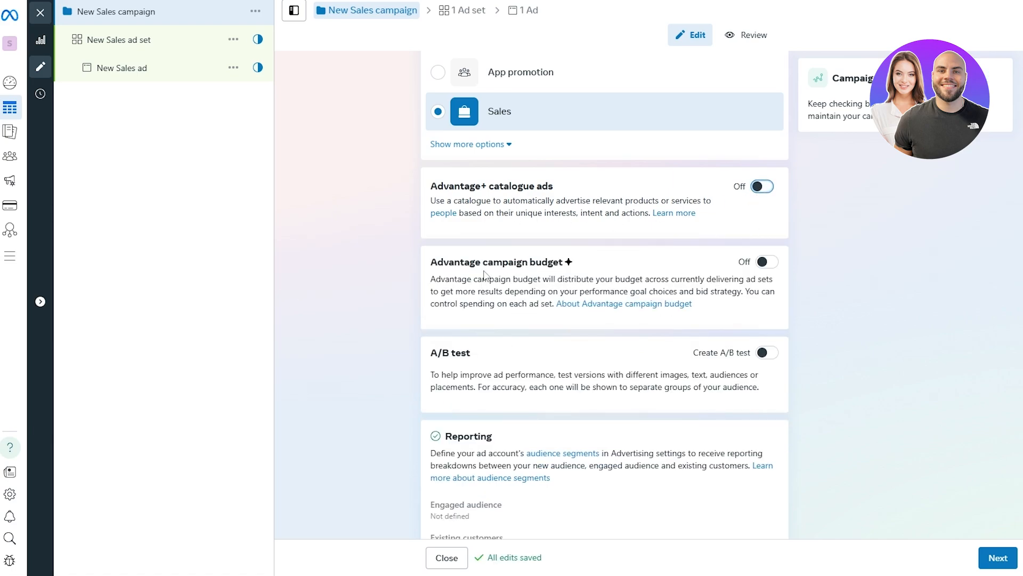
Step: Turn on Advantage campaign budget for the sales campaign and keep Daily budget as the budget type
drag(443, 261, 541, 262)
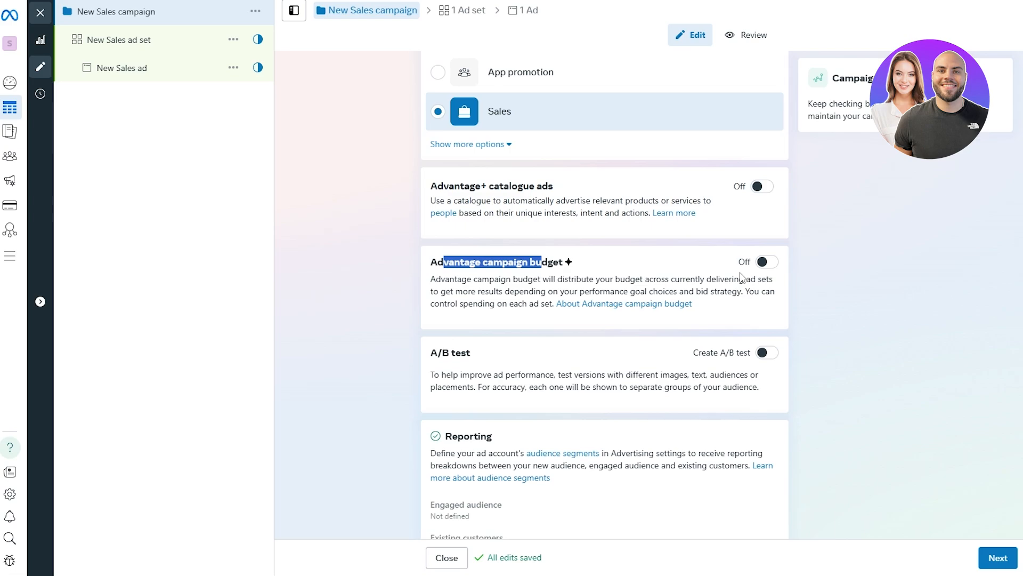
click(767, 262)
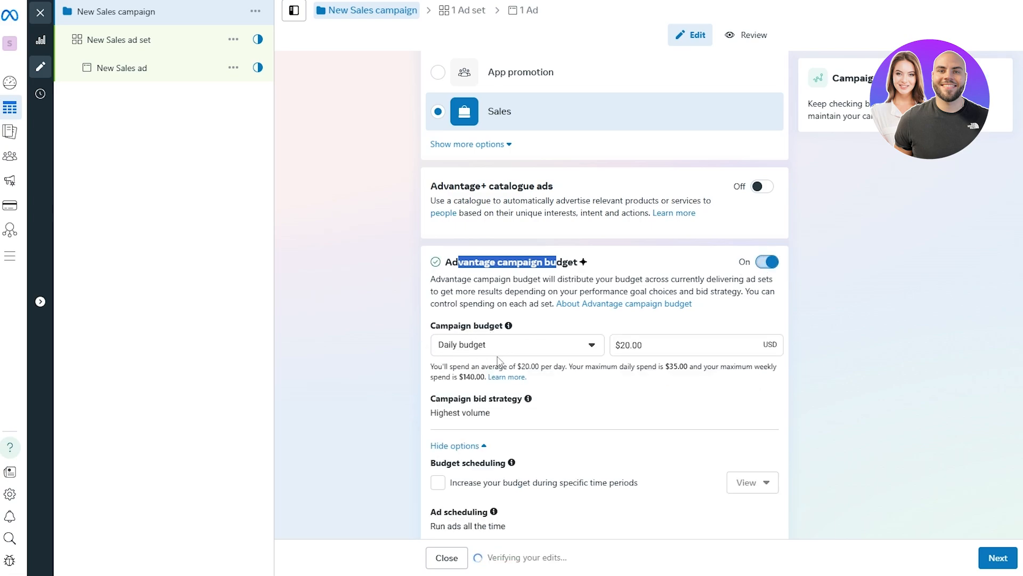
click(522, 354)
click(518, 373)
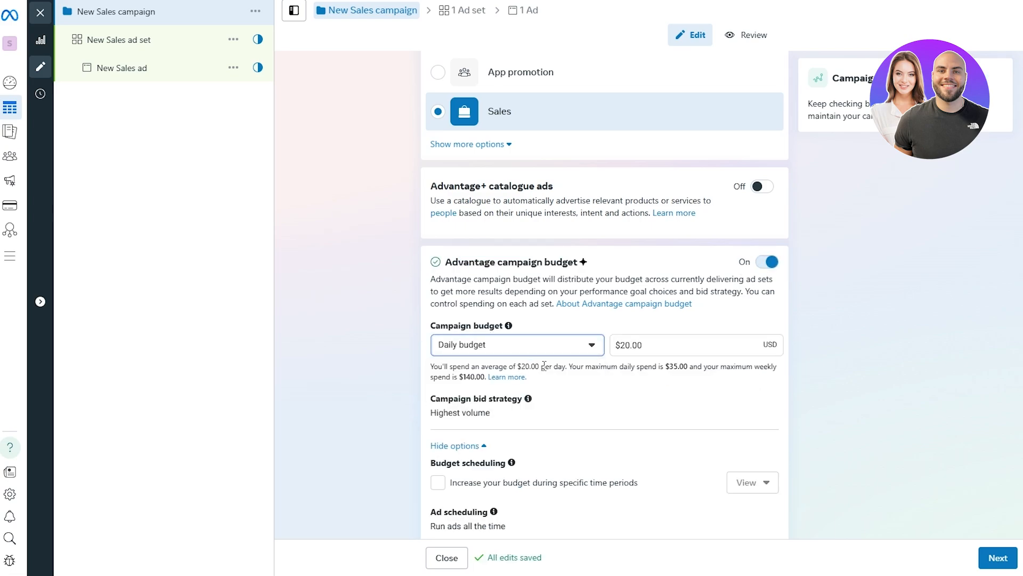
Step: Review the daily budget amount and its daily and weekly spending limits without changing the amount
click(629, 347)
double_click(629, 347)
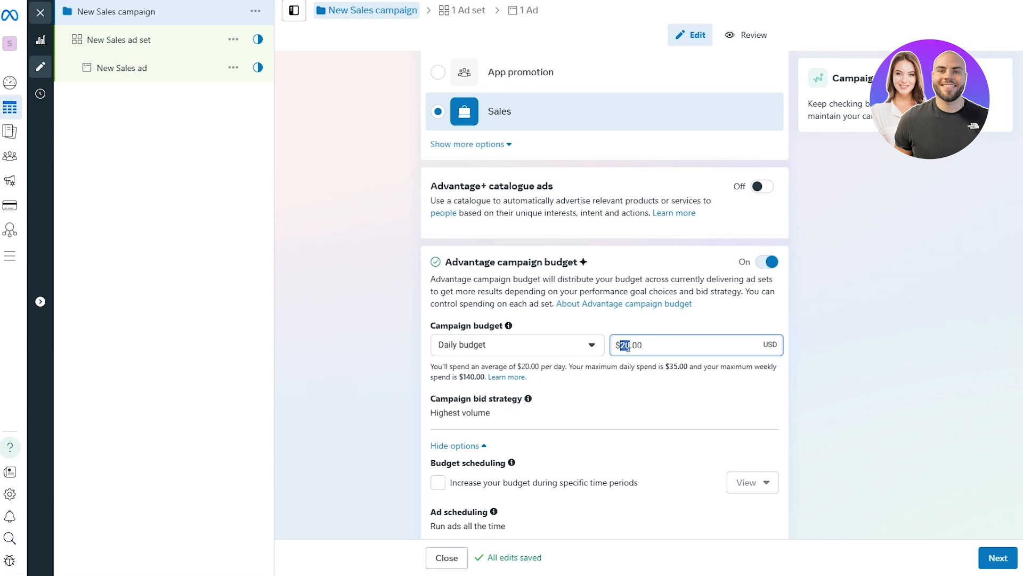
click(628, 347)
drag(627, 347, 623, 348)
scroll(640, 347, down, 2)
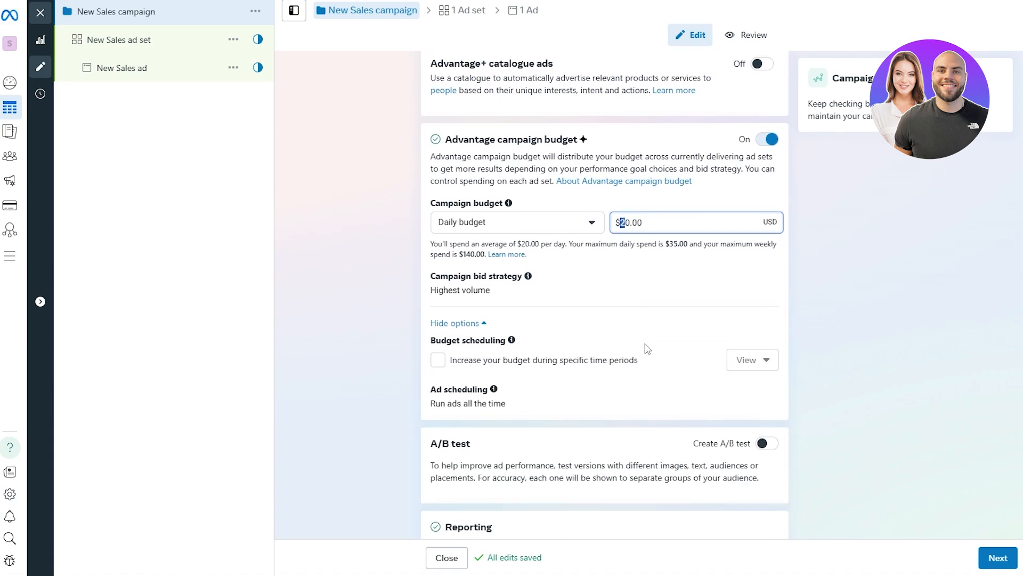
click(655, 245)
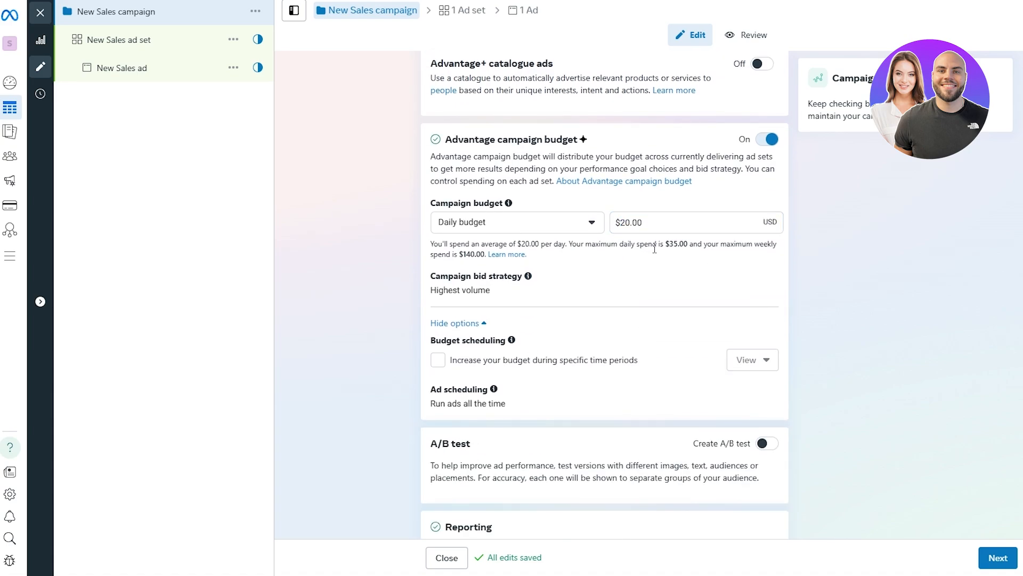
Step: Try out budget scheduling with an increased budget for a high-demand period, and turn it back off
scroll(618, 271, down, 1)
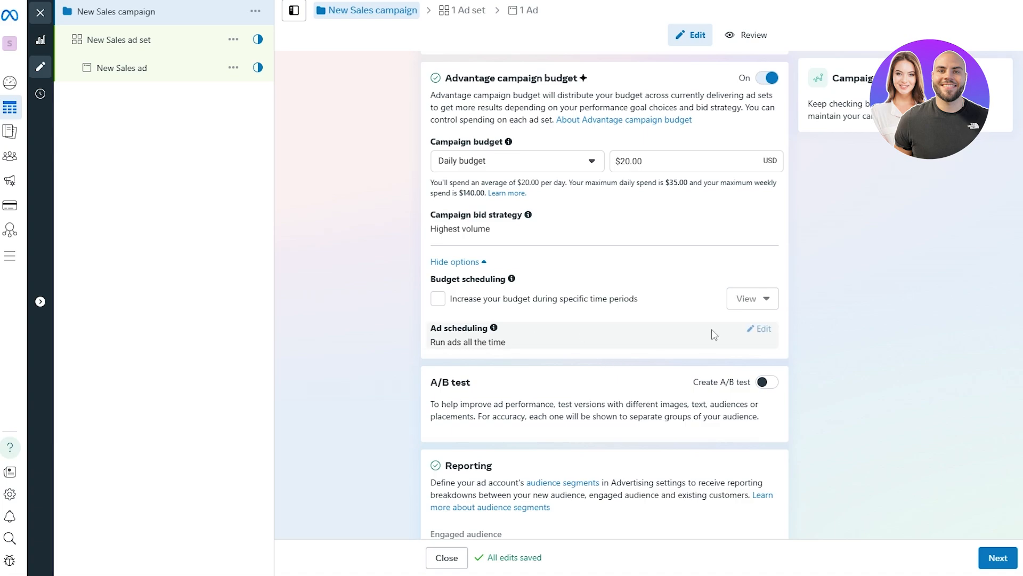
click(438, 299)
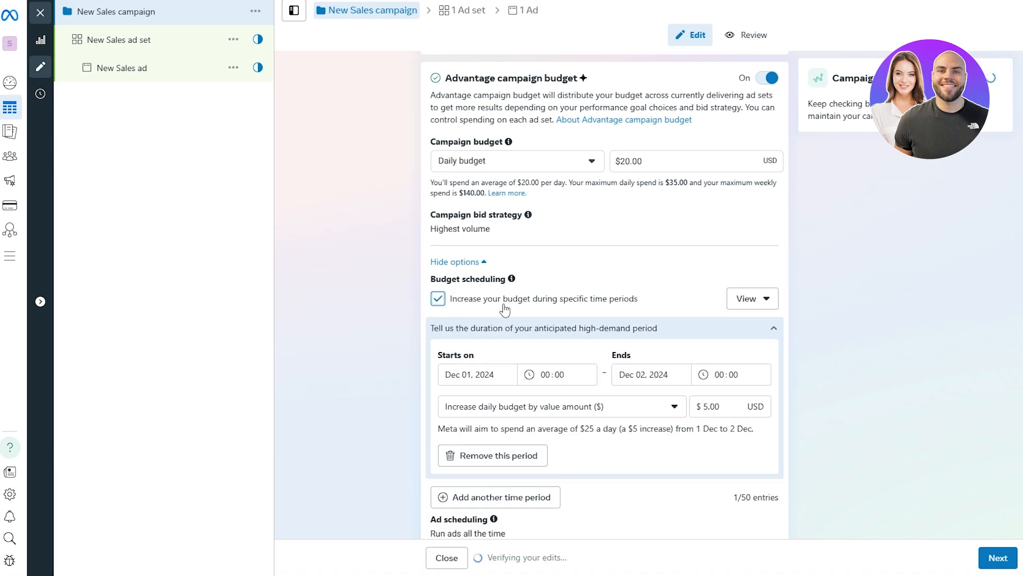
scroll(617, 308, down, 2)
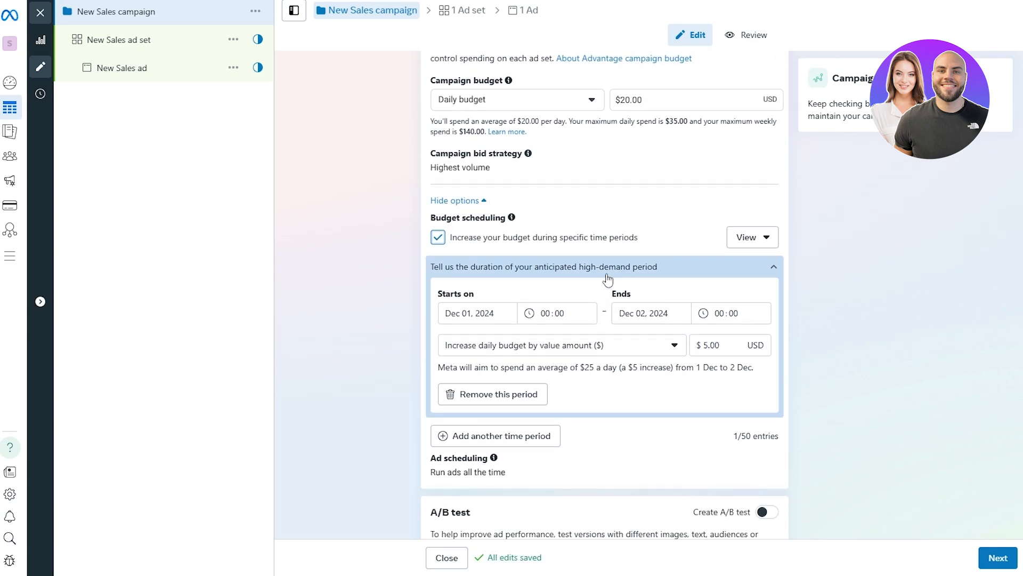
scroll(608, 279, up, 3)
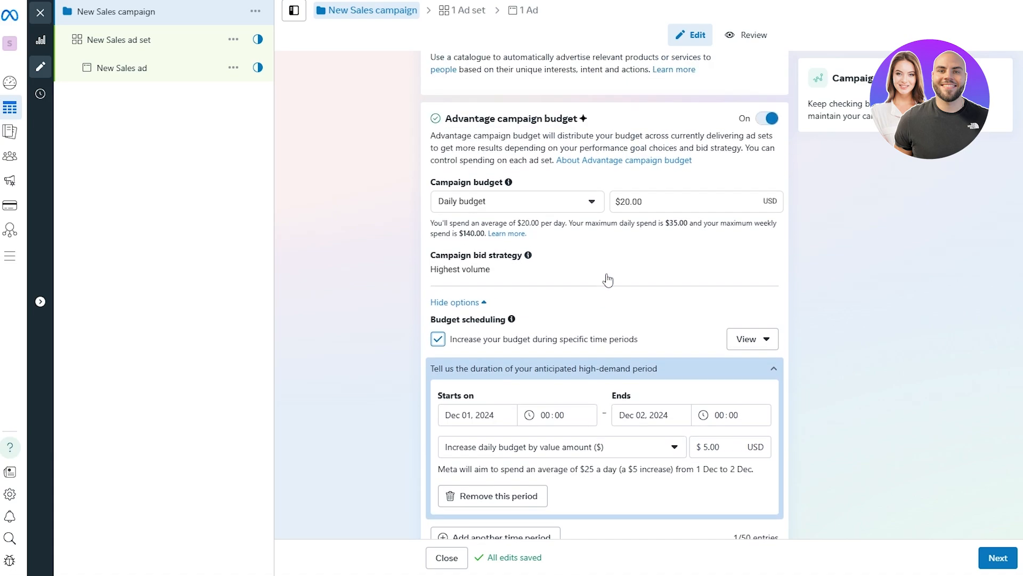
scroll(681, 253, down, 2)
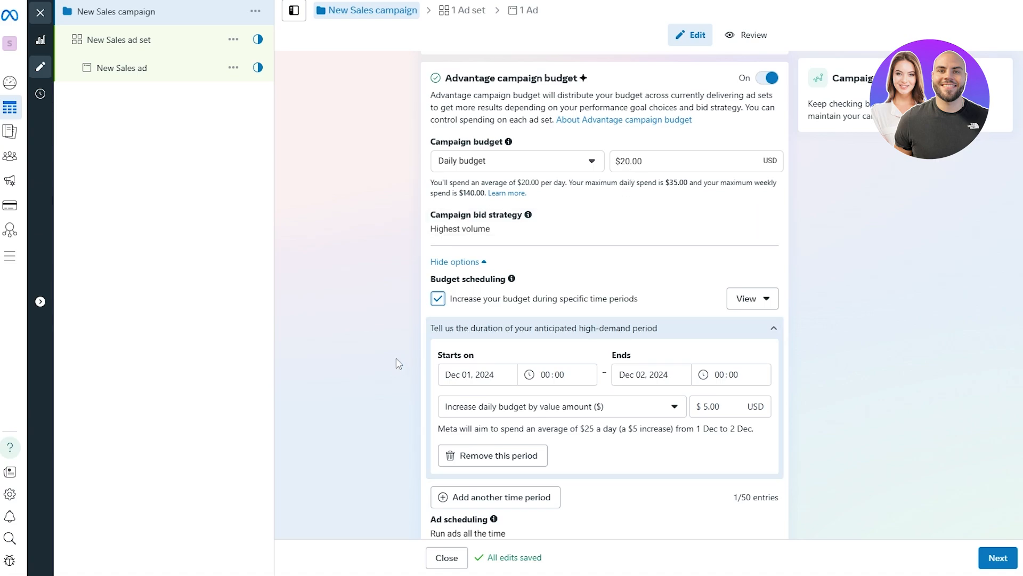
scroll(396, 359, down, 4)
click(451, 118)
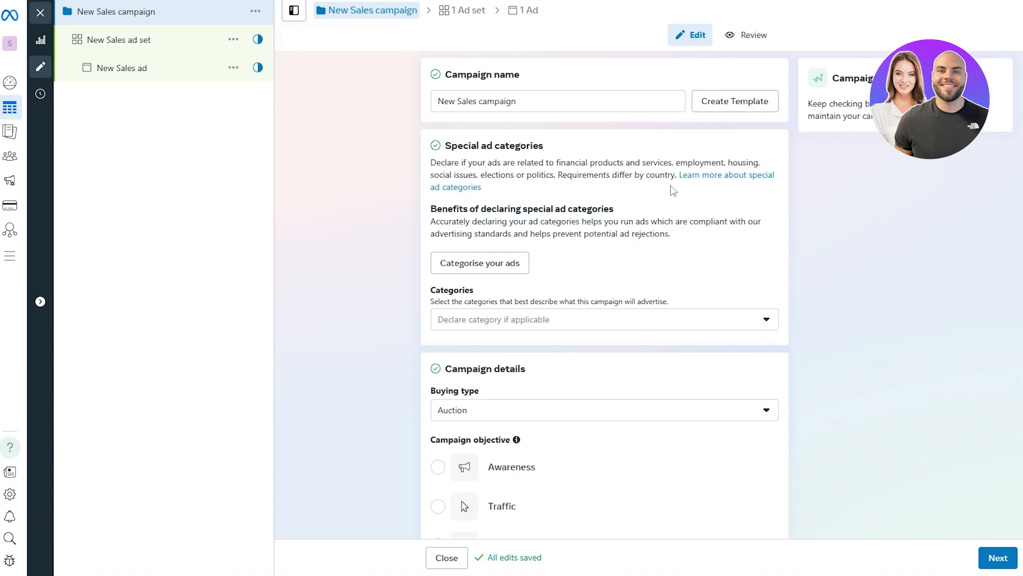
Step: Check the remaining campaign settings, including A/B test and reporting, and continue to the ad set
scroll(782, 203, down, 15)
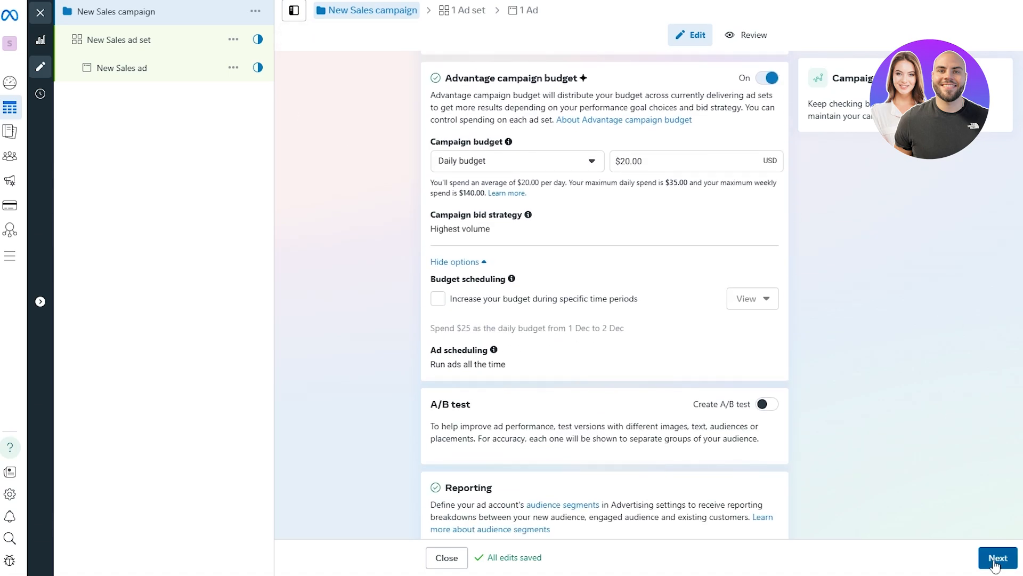
scroll(781, 504, down, 2)
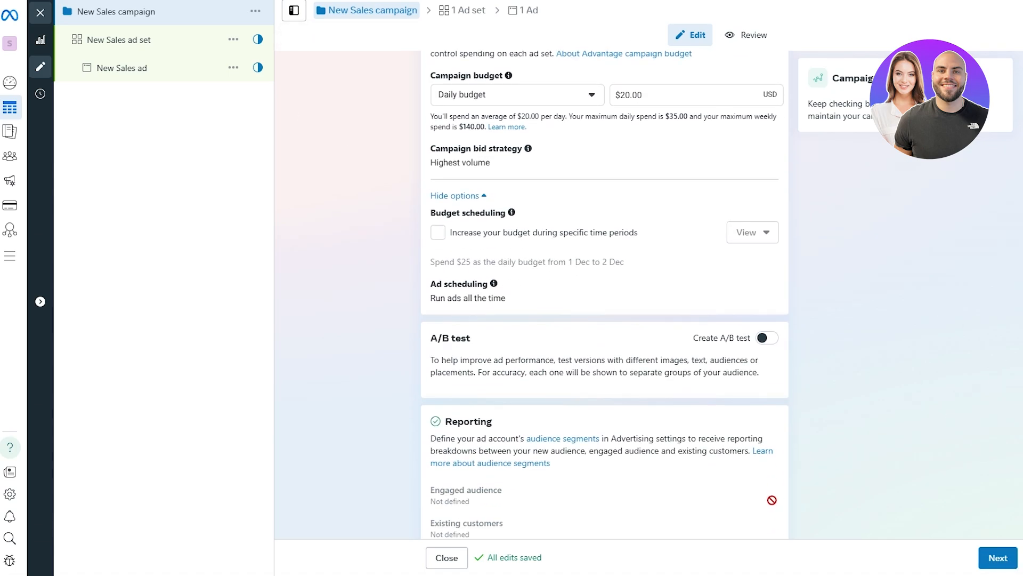
click(994, 566)
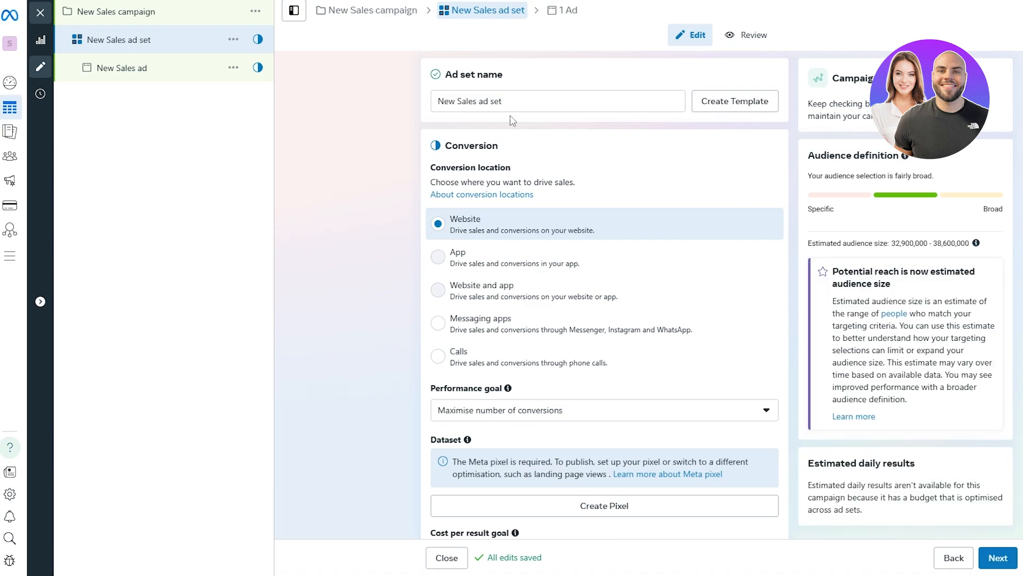
Step: Look through the ad set's conversion location, performance goal, dataset and cost per result goal settings
scroll(414, 243, down, 1)
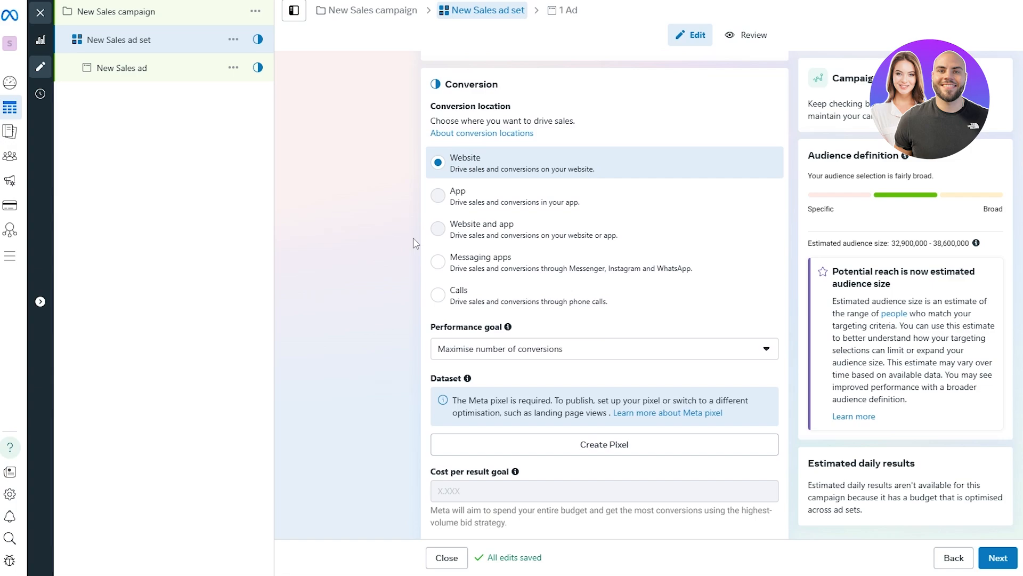
scroll(413, 242, down, 1)
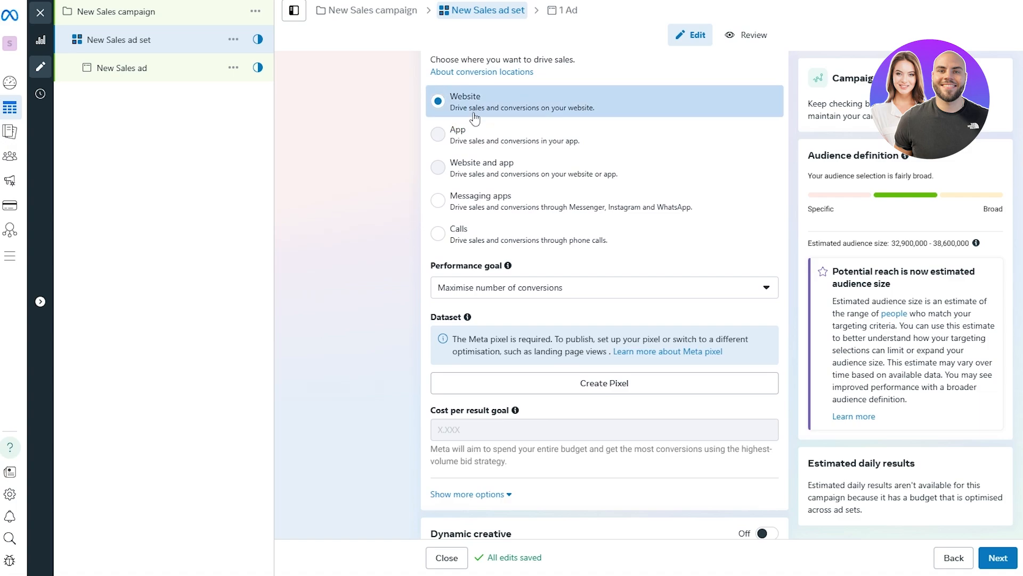
scroll(465, 139, down, 3)
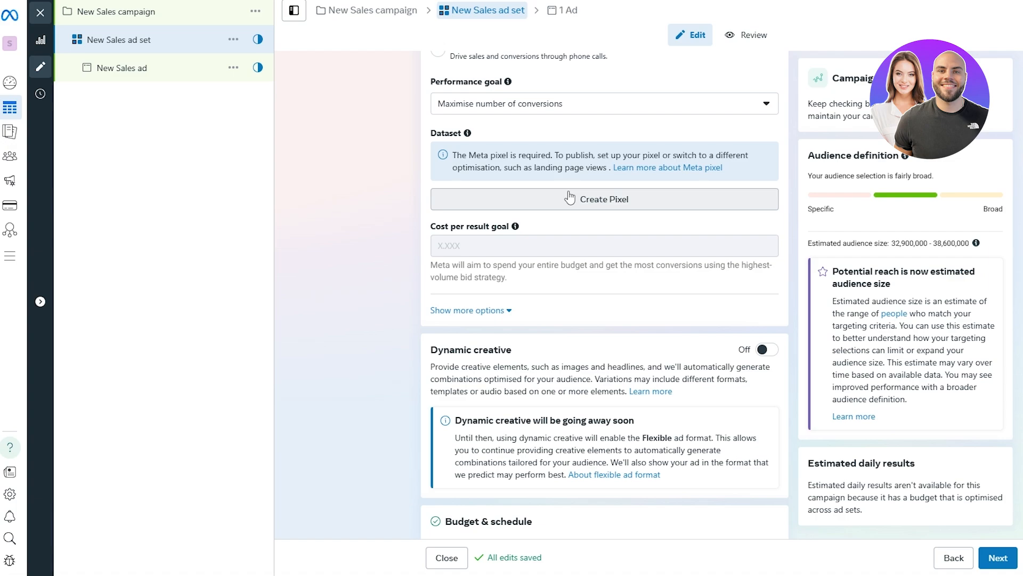
scroll(567, 202, down, 3)
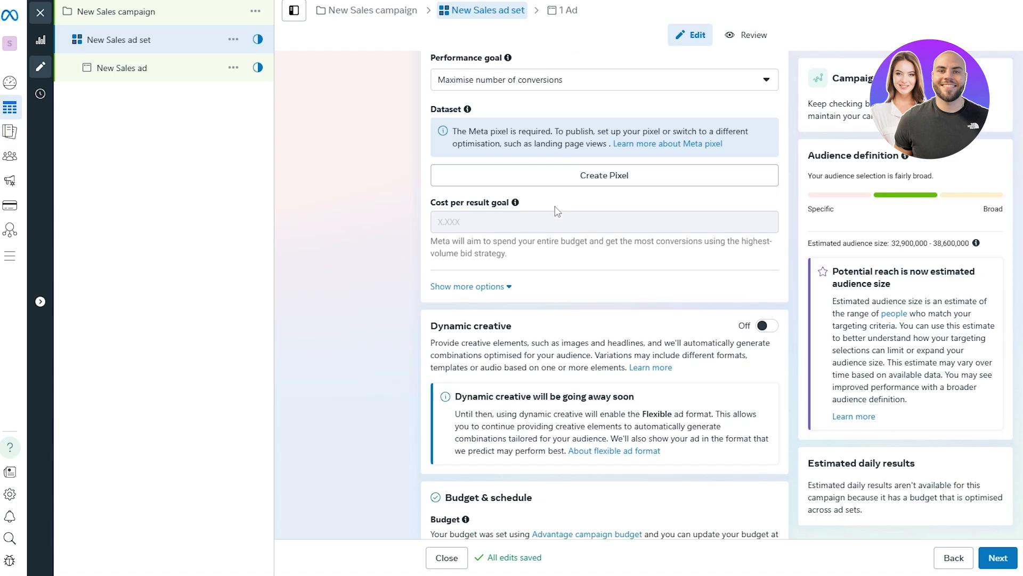
Step: Read the Dynamic creative description, try the option out for the ad set, and turn it back off
scroll(561, 212, down, 1)
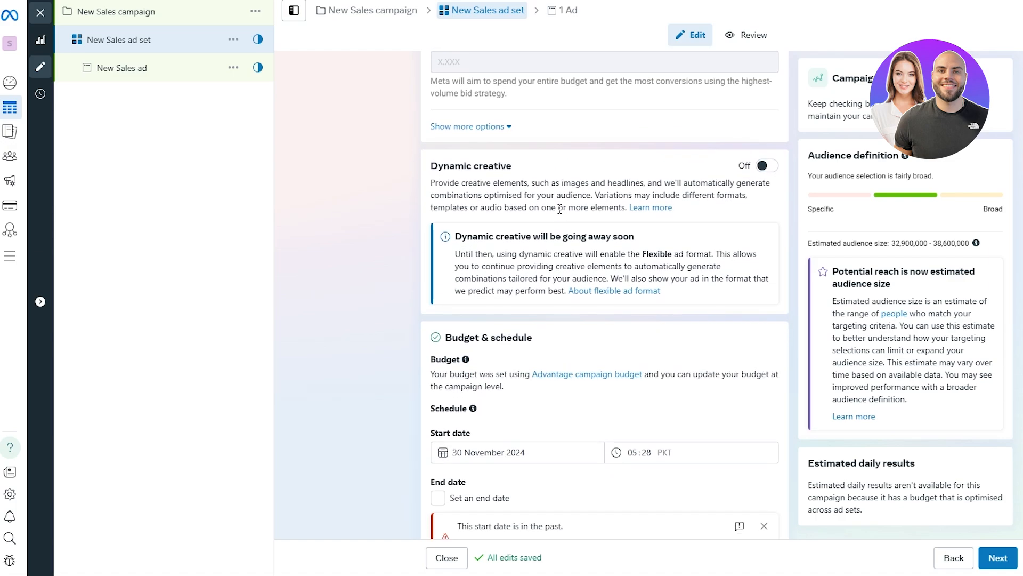
scroll(476, 237, down, 1)
scroll(474, 224, up, 1)
drag(455, 165, 487, 182)
click(673, 178)
drag(539, 184, 683, 182)
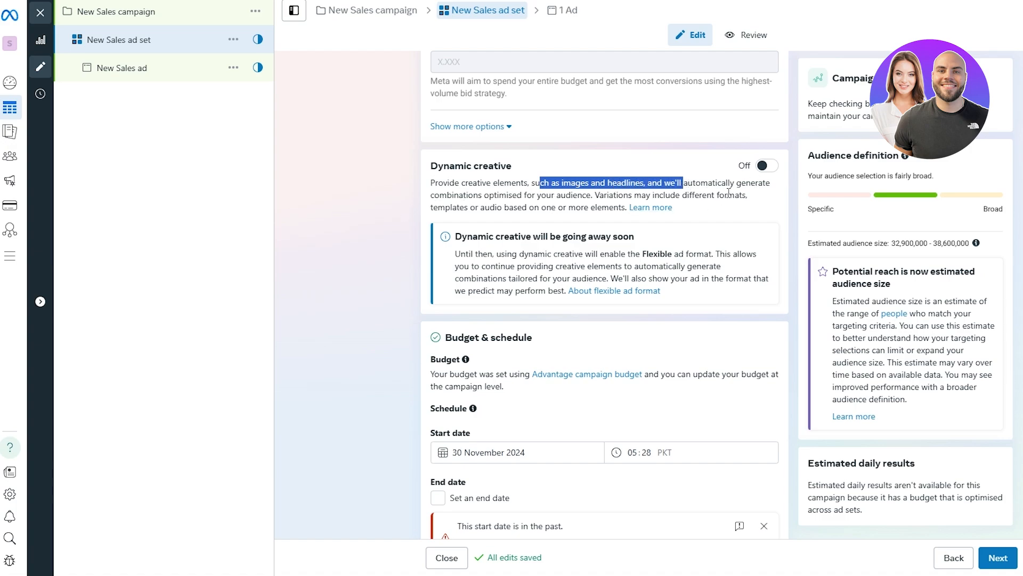
click(763, 165)
drag(719, 195, 724, 195)
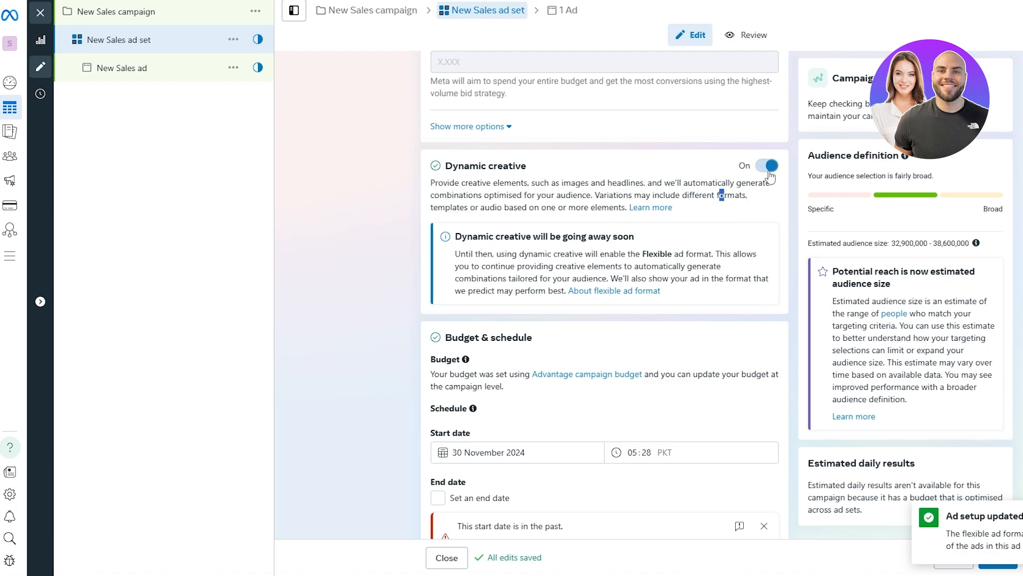
click(767, 166)
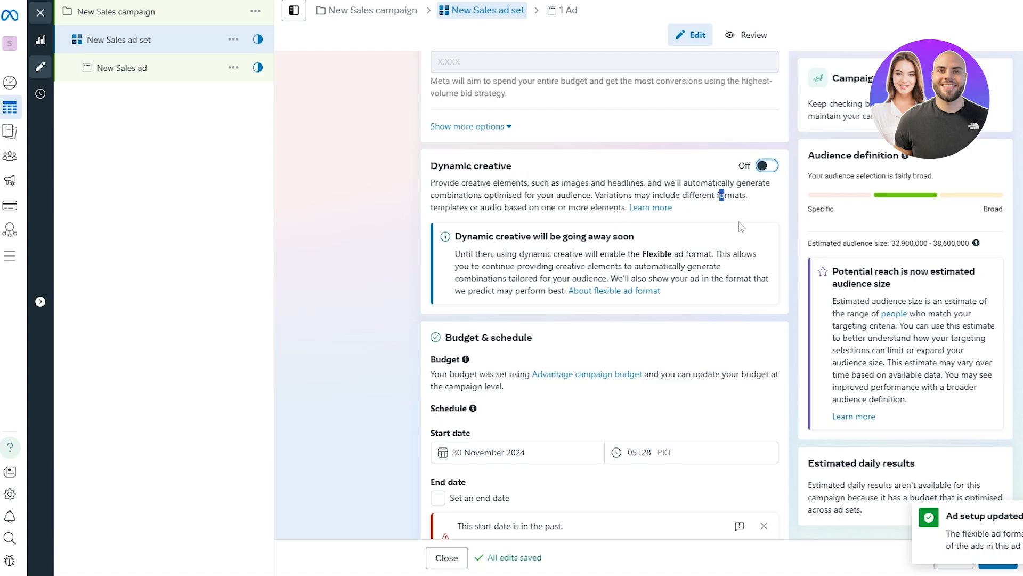
Step: Examine the ad set's budget and schedule, the audience definition gauge and the audience controls
scroll(741, 227, down, 2)
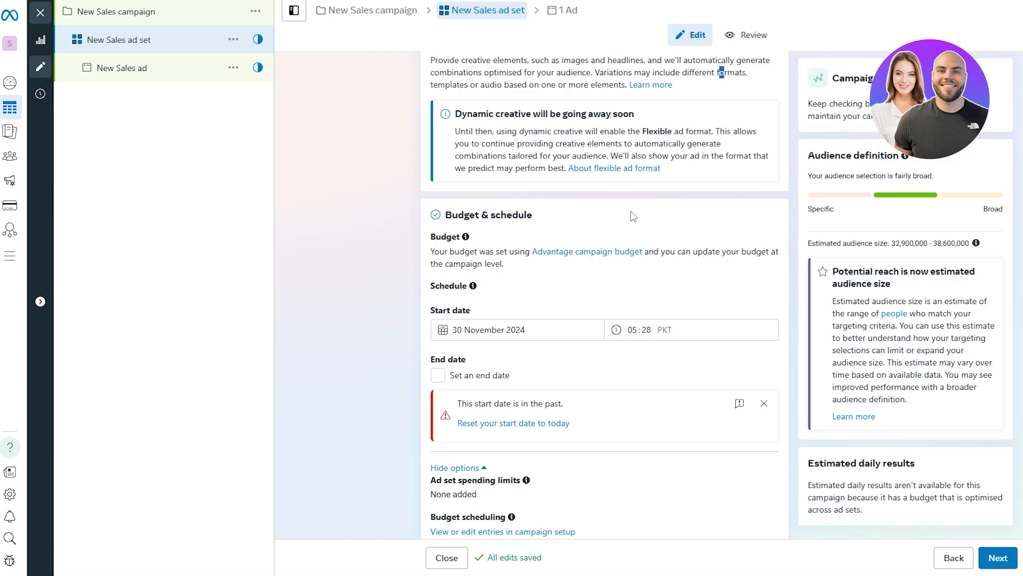
scroll(628, 210, down, 4)
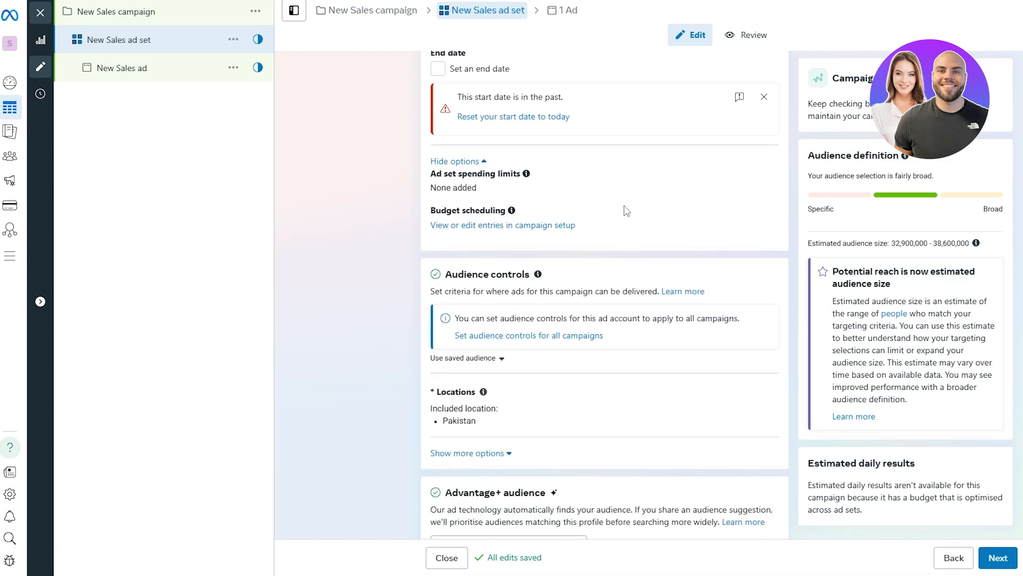
scroll(626, 210, up, 3)
drag(808, 155, 904, 165)
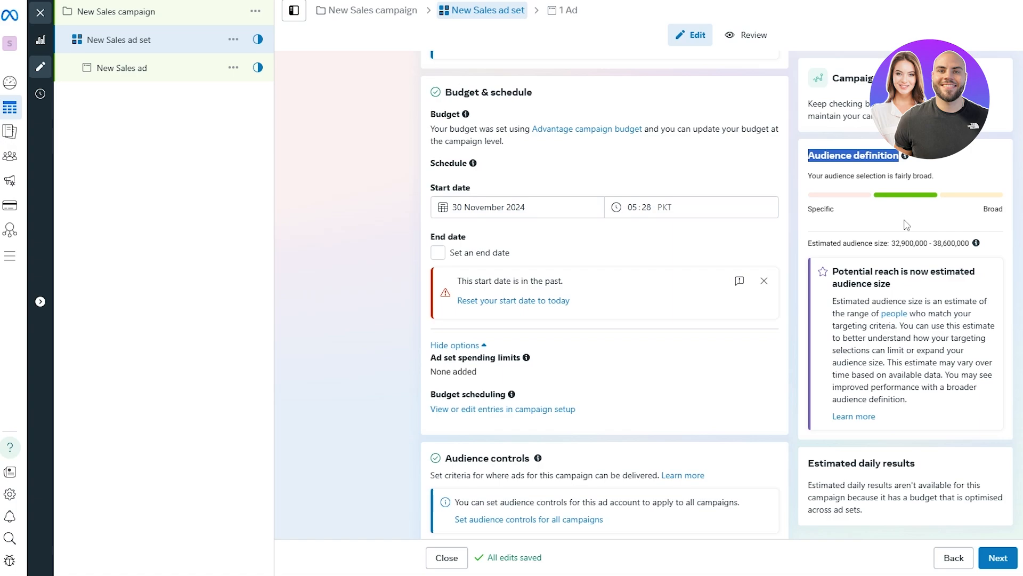
scroll(666, 230, down, 2)
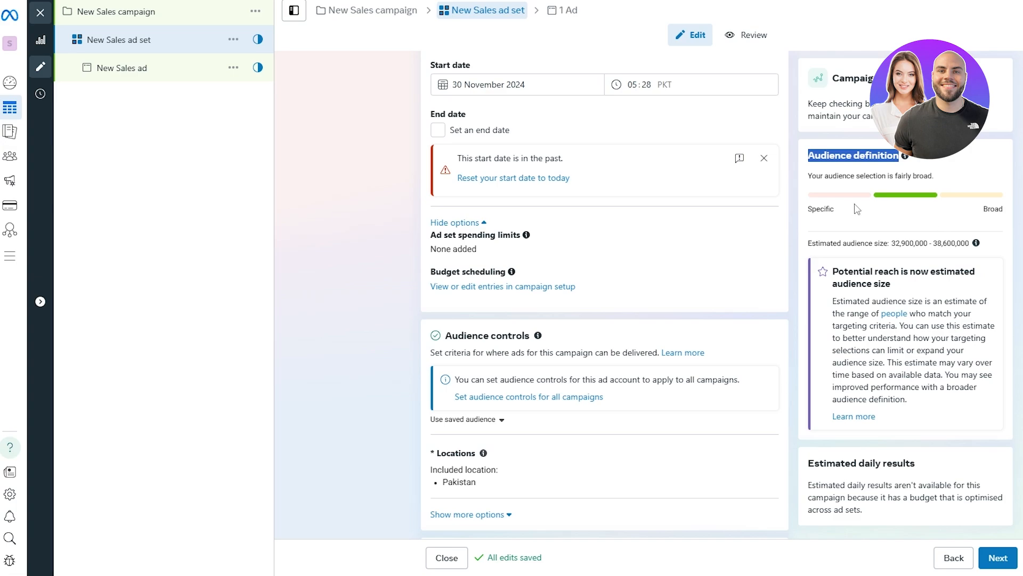
click(814, 197)
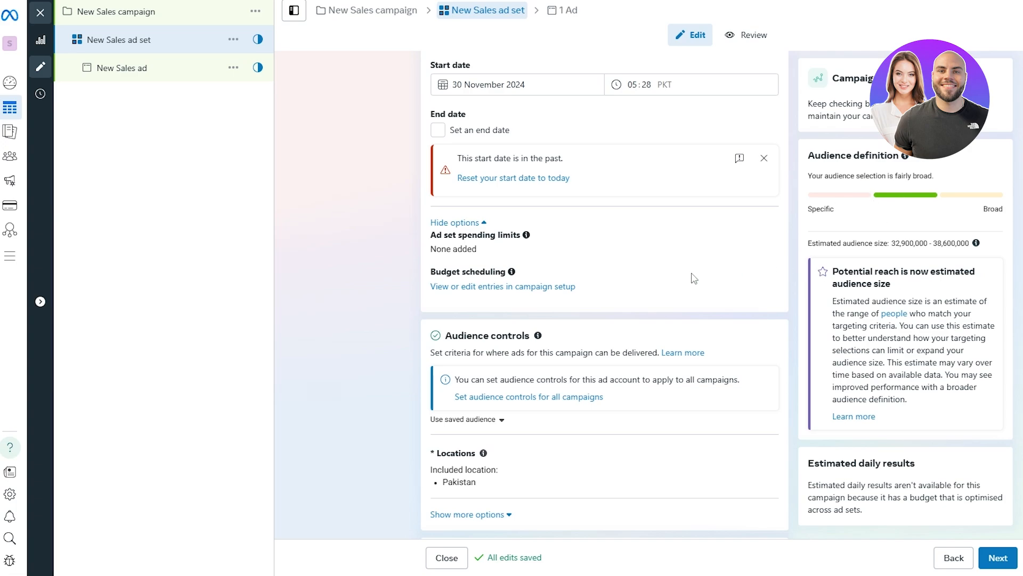
scroll(586, 288, down, 2)
drag(451, 210, 521, 213)
scroll(523, 245, up, 3)
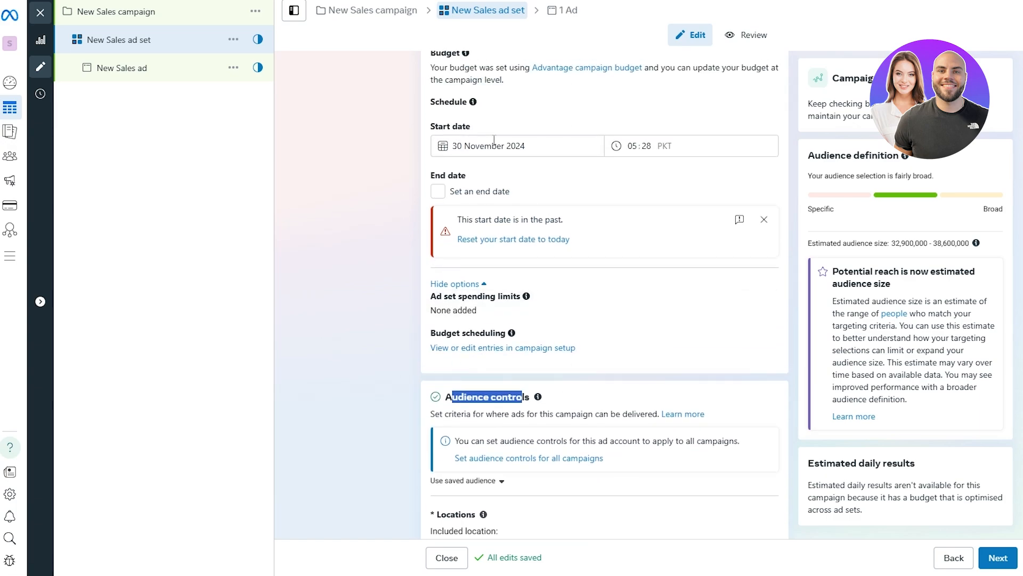
scroll(599, 269, up, 2)
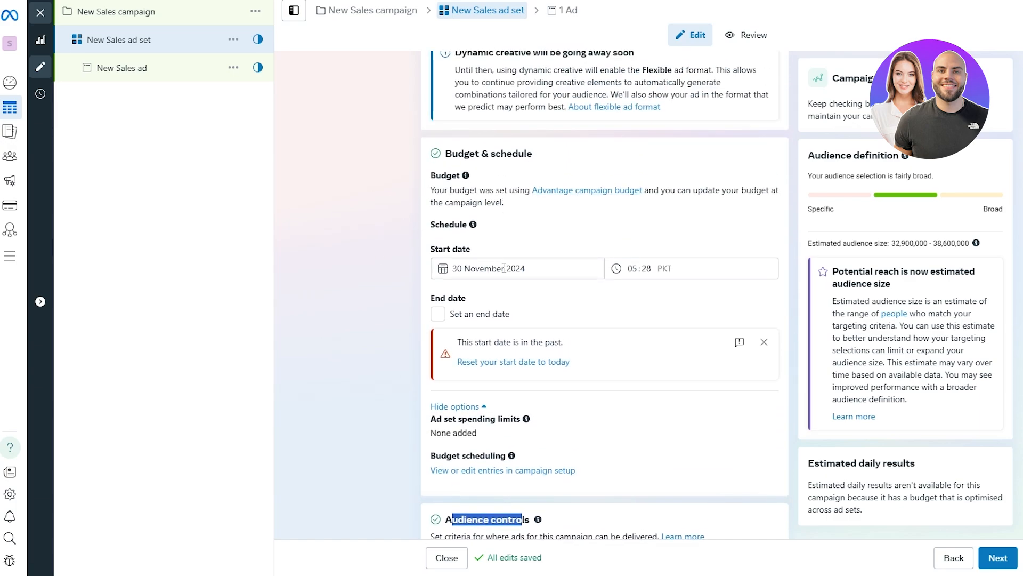
Step: Open the audience locations for editing and remove Pakistan from the included locations
scroll(647, 212, down, 5)
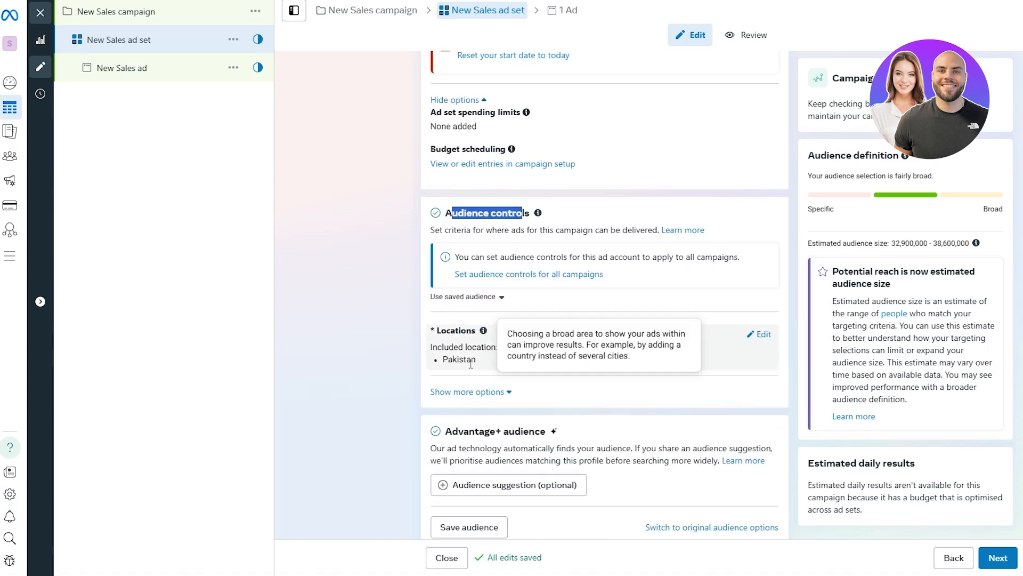
scroll(517, 290, down, 1)
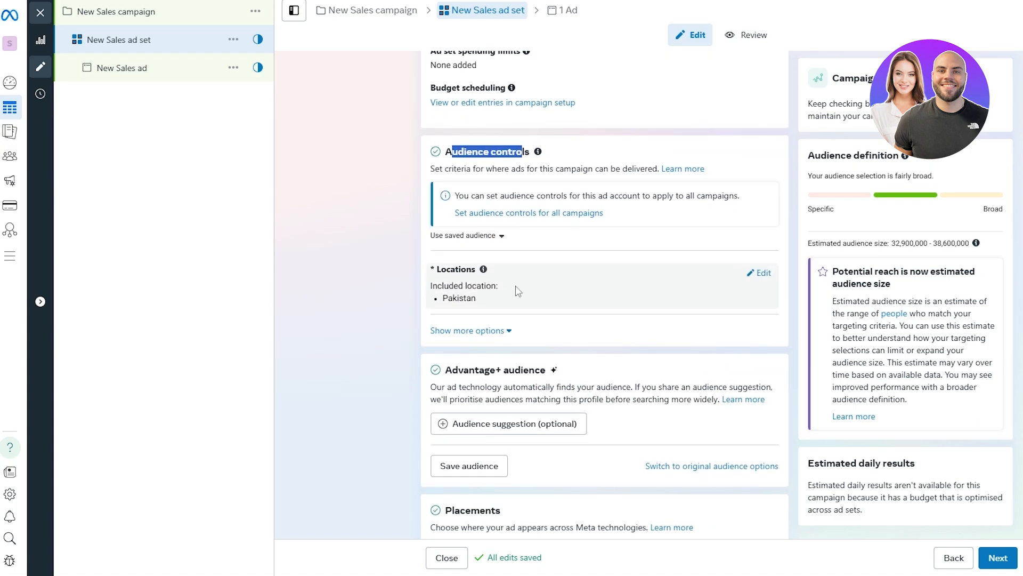
click(761, 273)
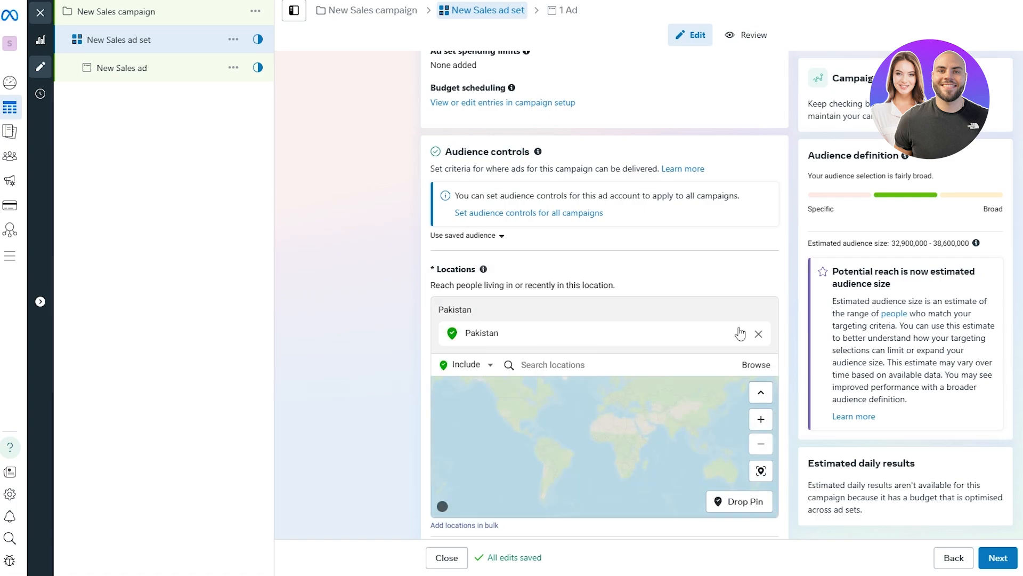
click(758, 334)
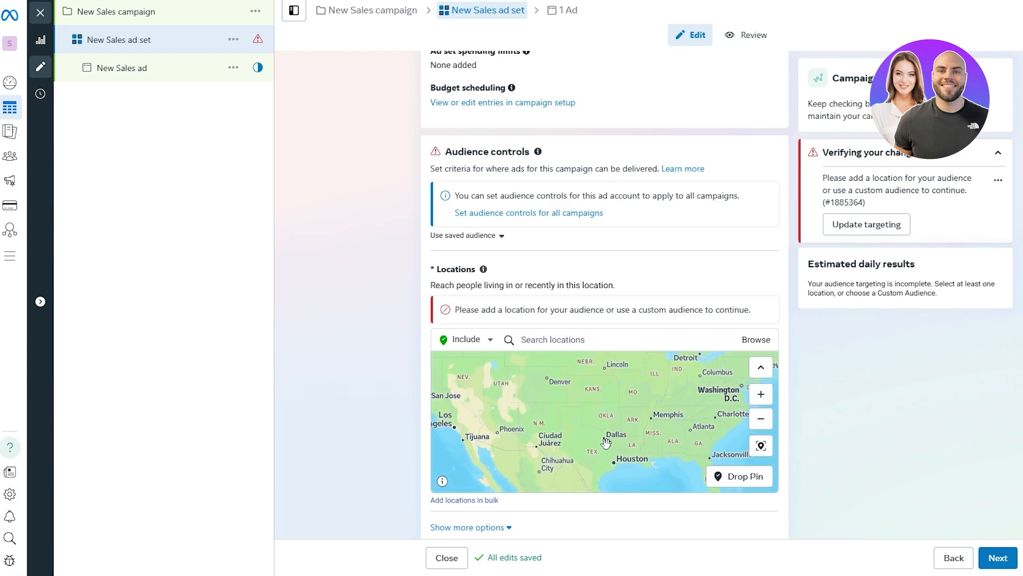
scroll(605, 437, up, 2)
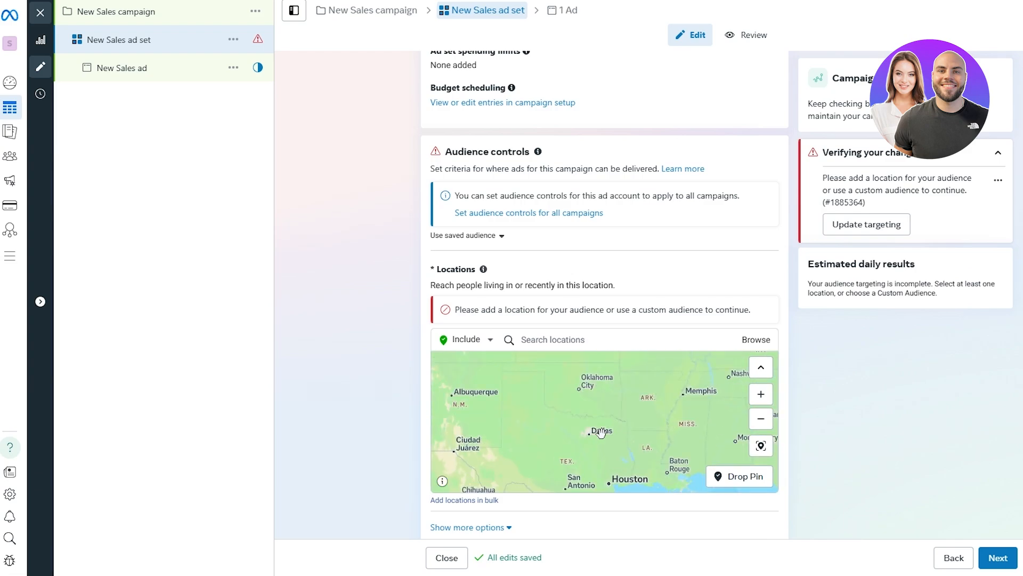
Step: Search the audience locations for Boston and include Boston, New York as the targeted city
scroll(685, 412, down, 4)
scroll(691, 417, up, 2)
scroll(632, 427, up, 5)
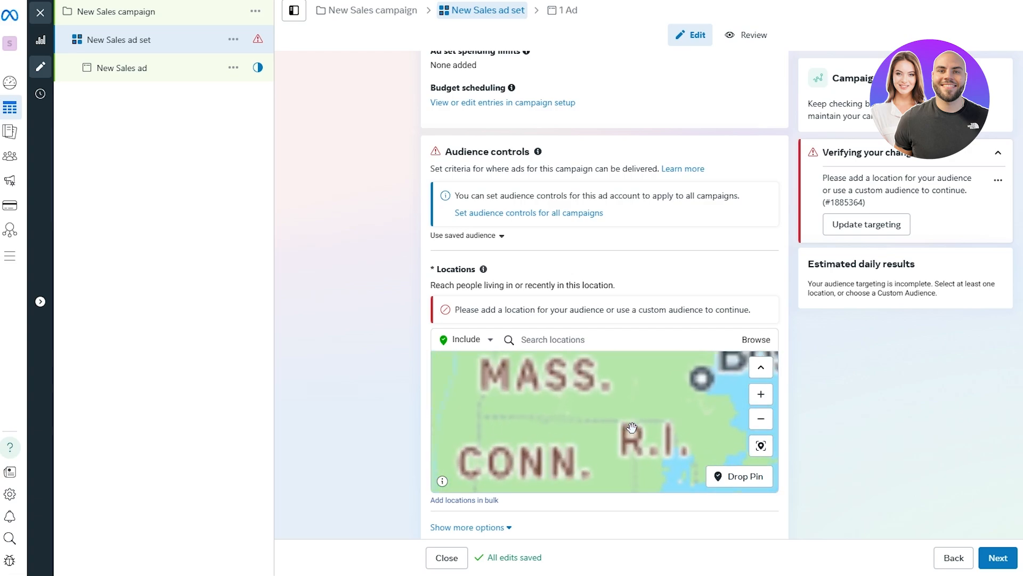
scroll(655, 405, up, 3)
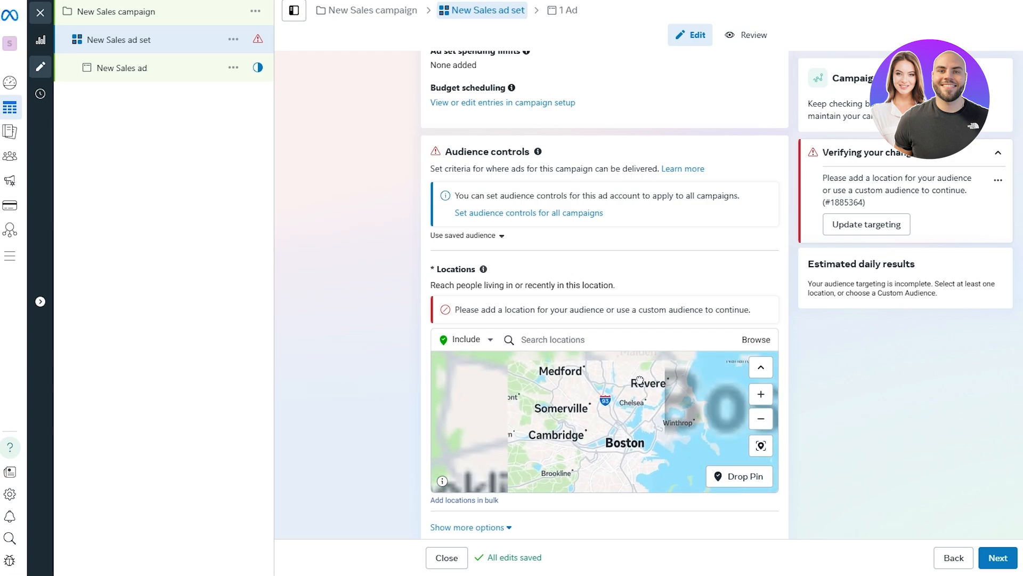
scroll(623, 427, up, 2)
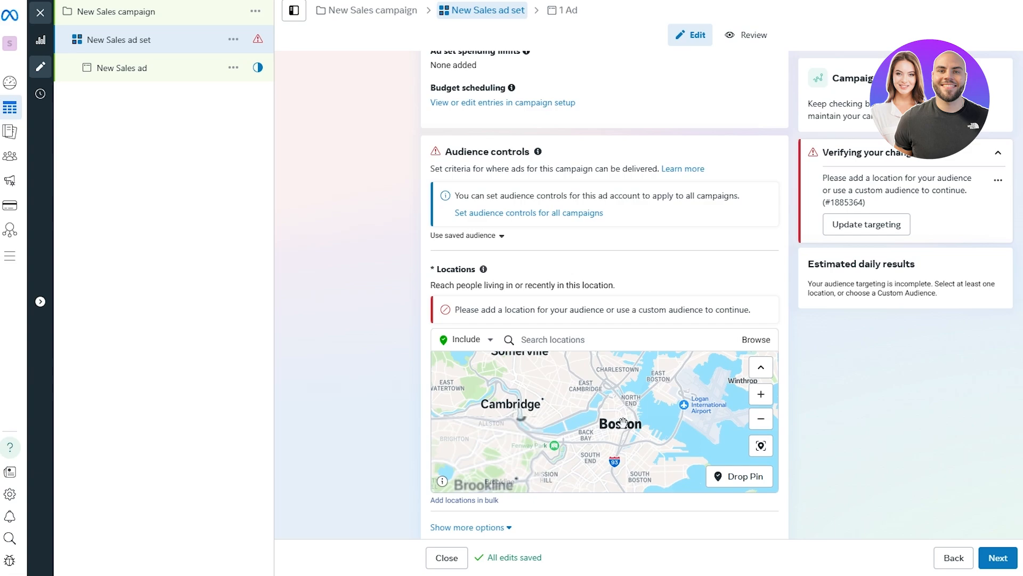
drag(609, 440, 605, 430)
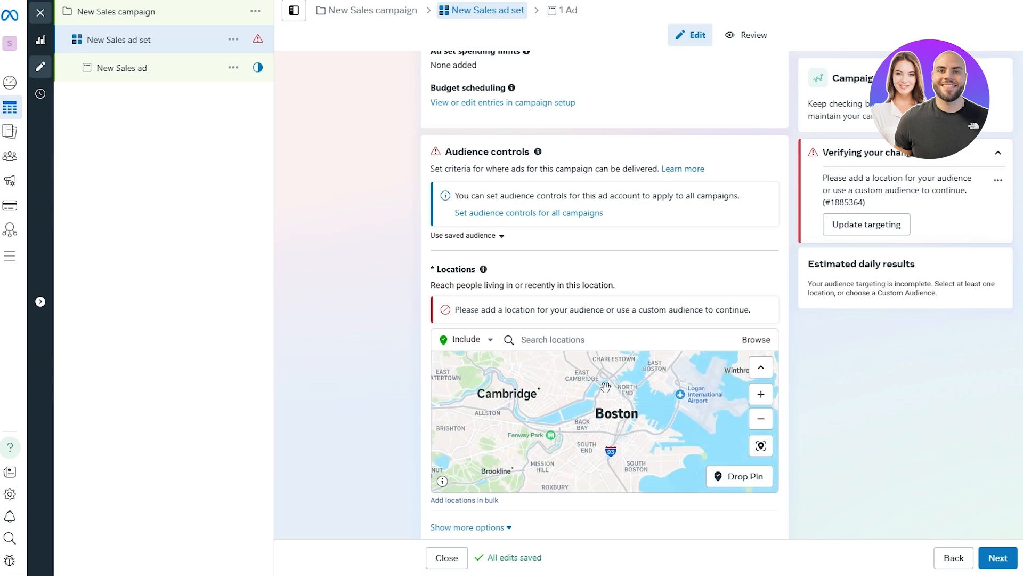
click(566, 334)
text(Boston)
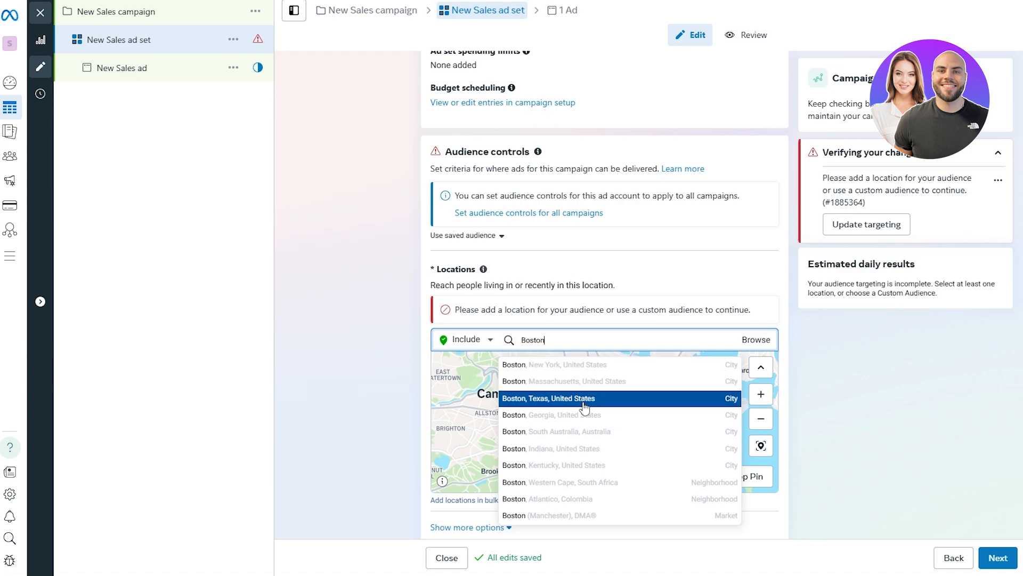
click(577, 374)
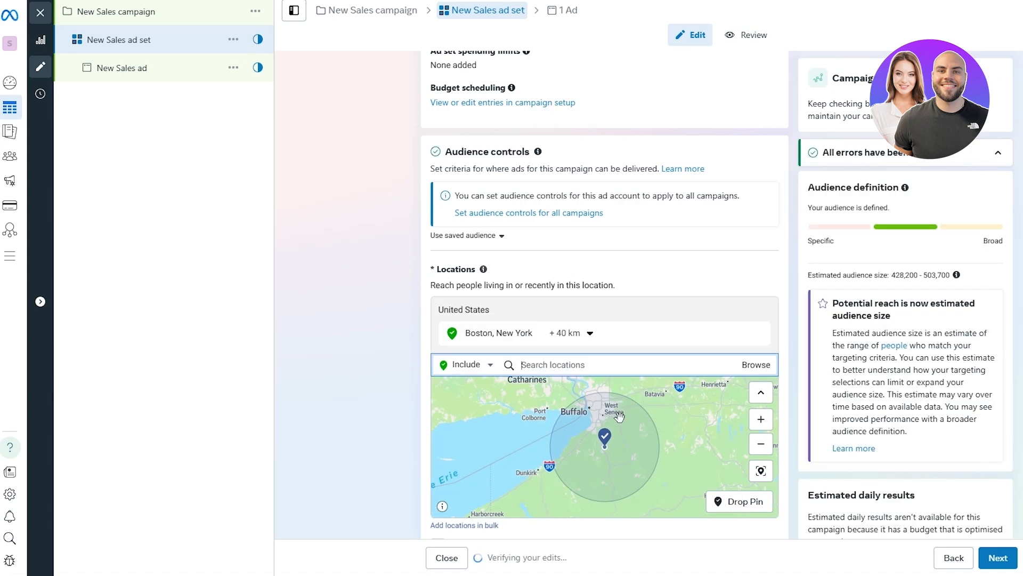
Step: Set the targeting radius around Boston, New York to 17 km
click(578, 335)
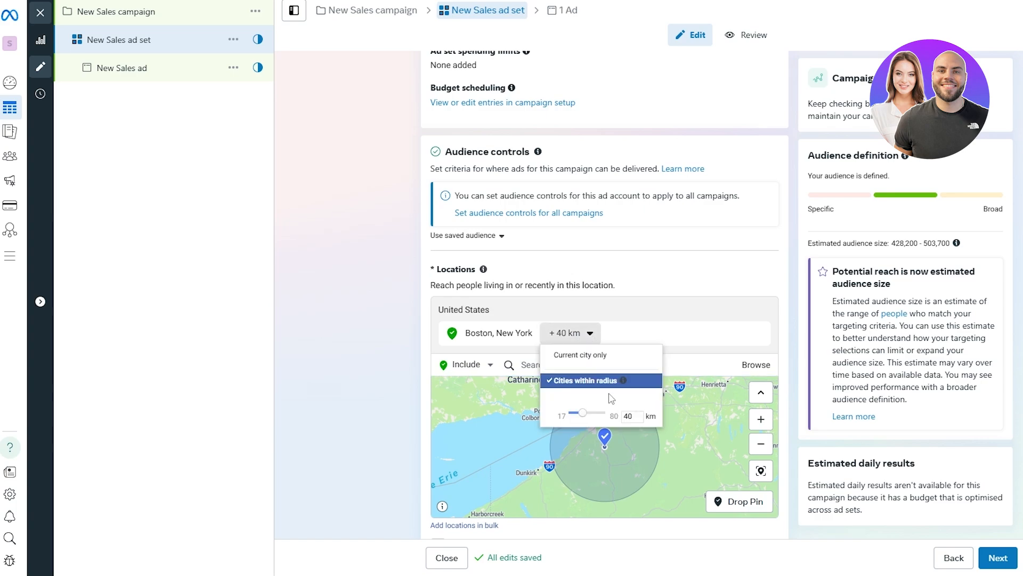
drag(583, 414, 581, 417)
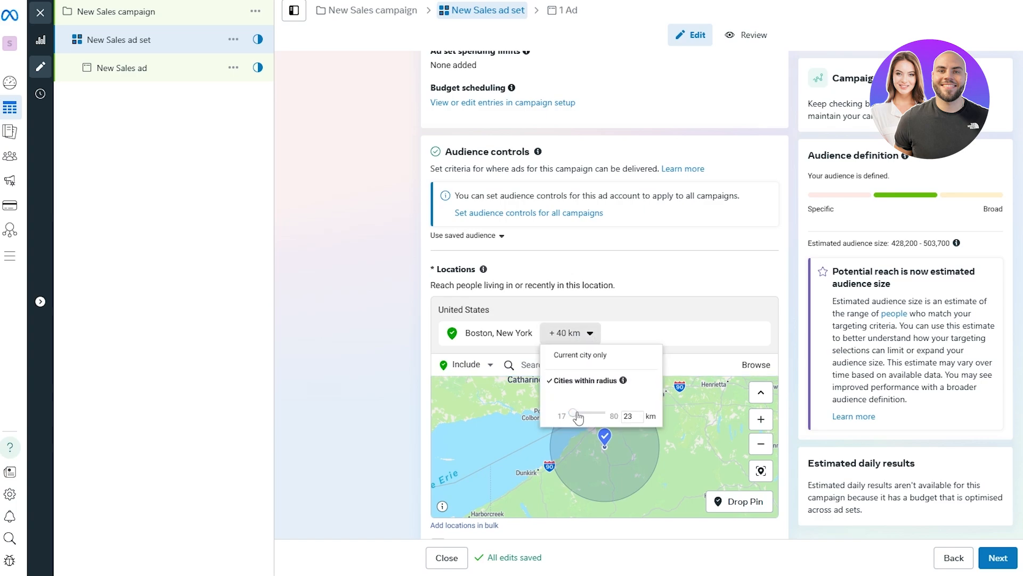
click(610, 424)
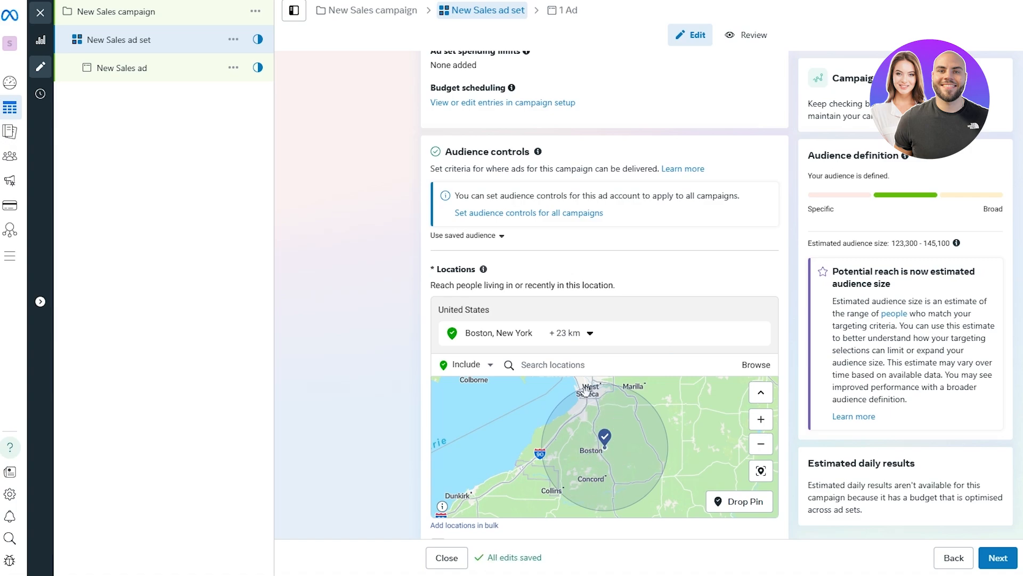
click(568, 332)
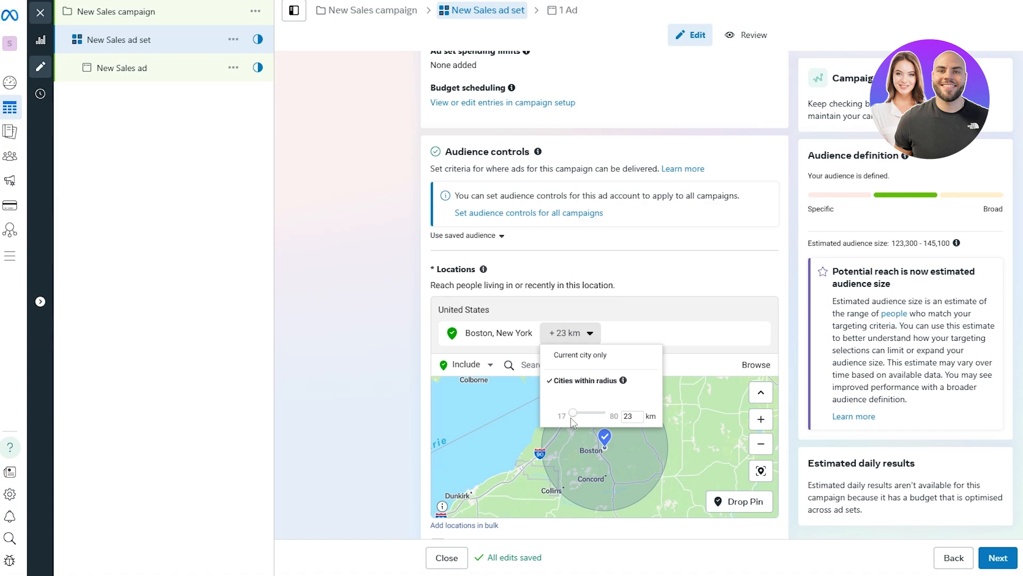
click(586, 472)
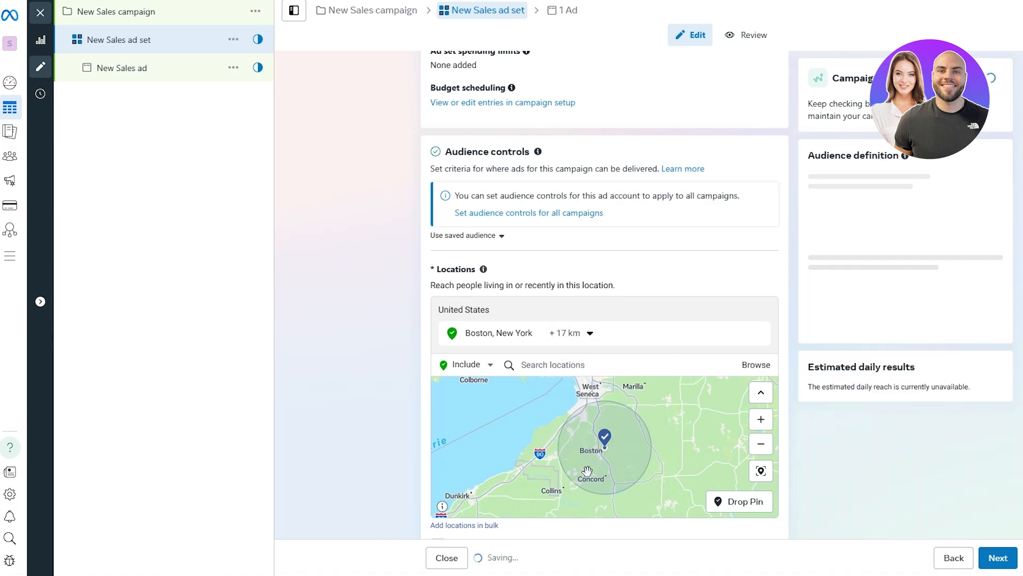
scroll(602, 466, up, 2)
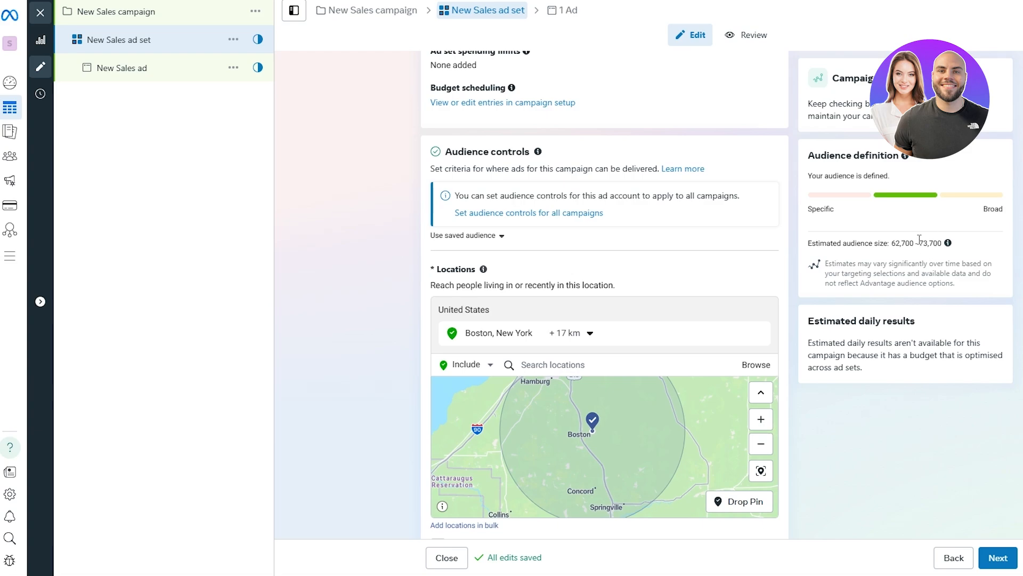
Step: Expand the optional audience suggestion and look through its custom audience, age, gender and detailed targeting settings, opening the age range for editing
scroll(529, 353, down, 6)
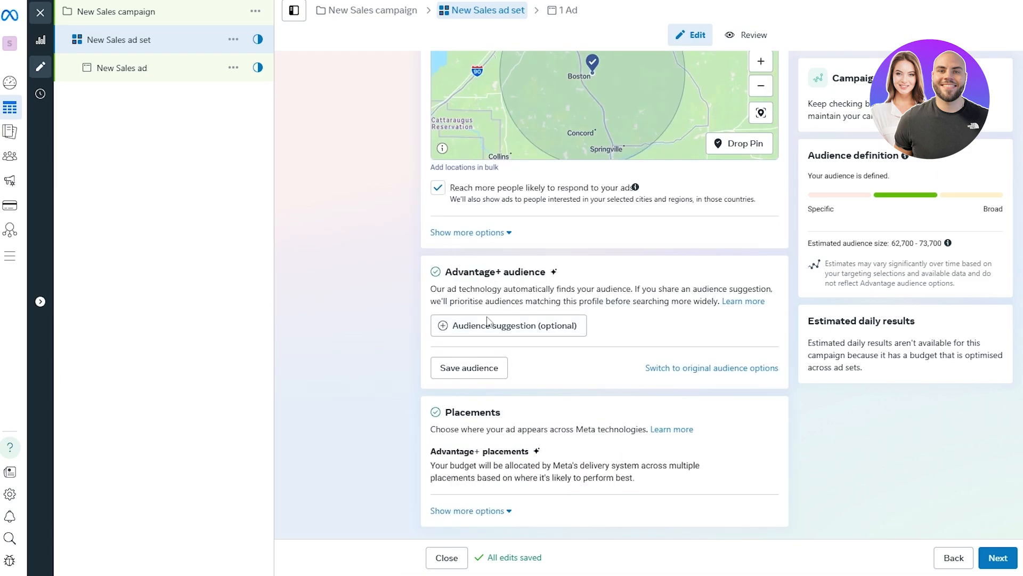
click(462, 328)
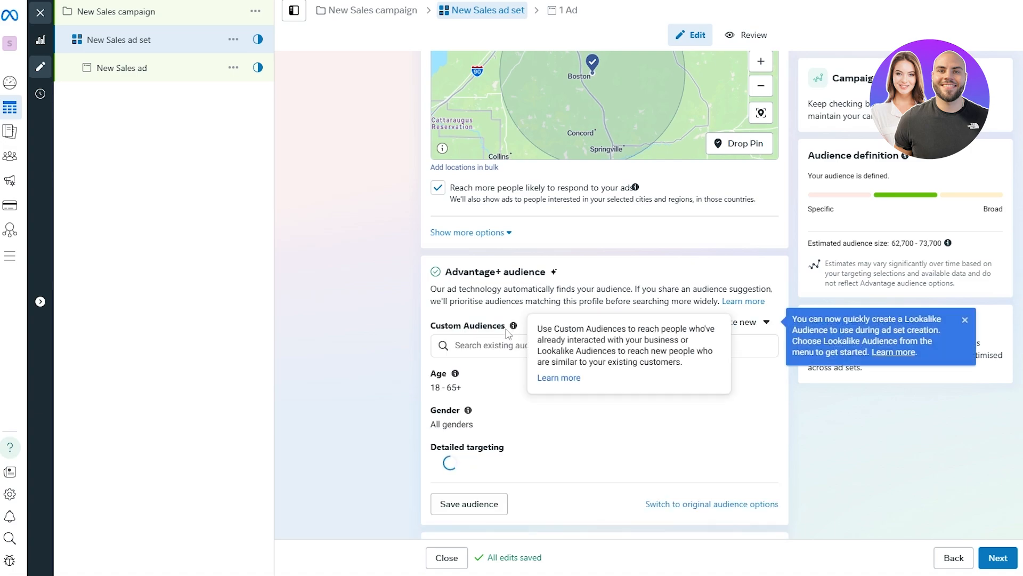
scroll(470, 364, down, 1)
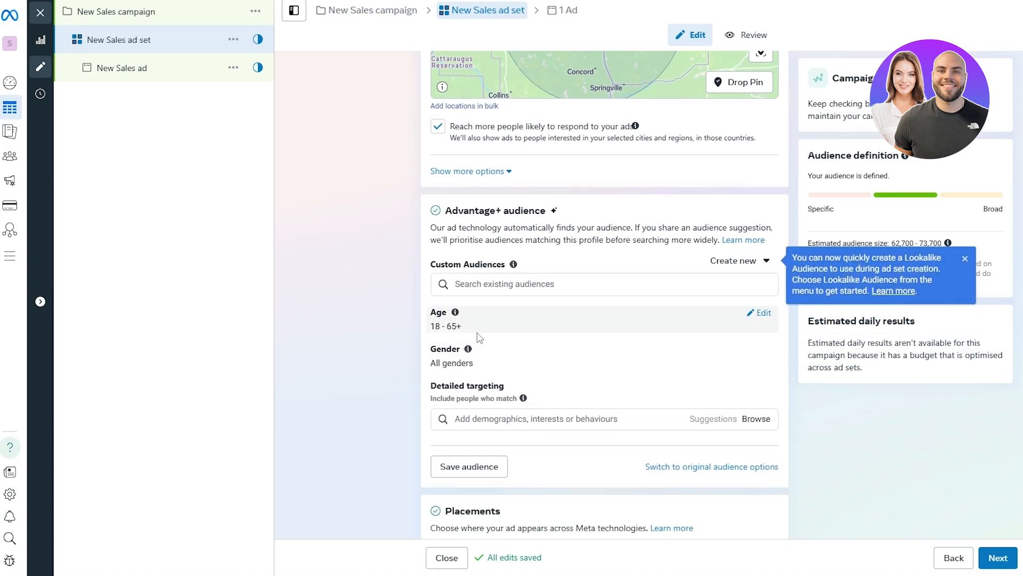
click(499, 419)
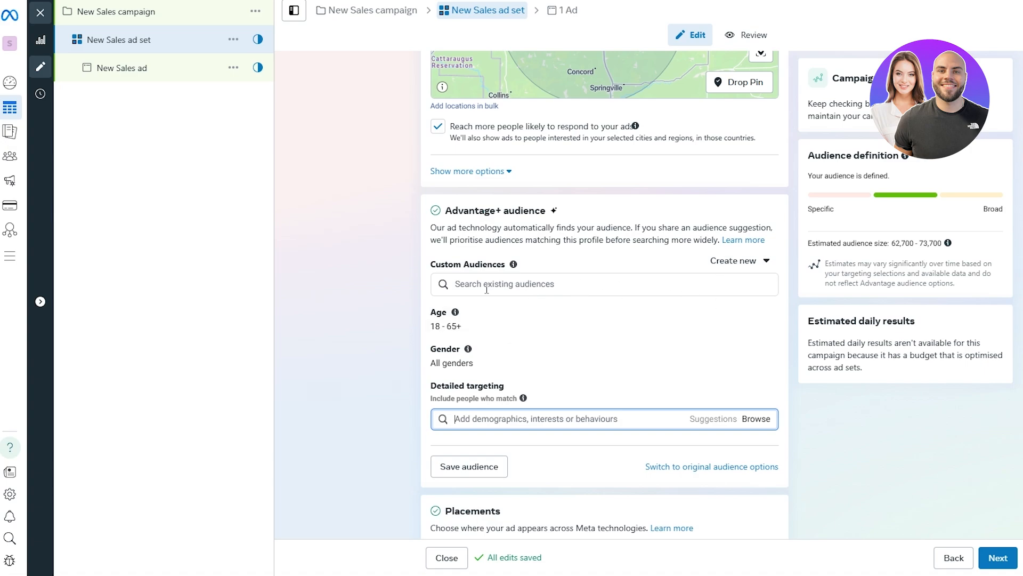
mouse_move(453, 322)
click(753, 314)
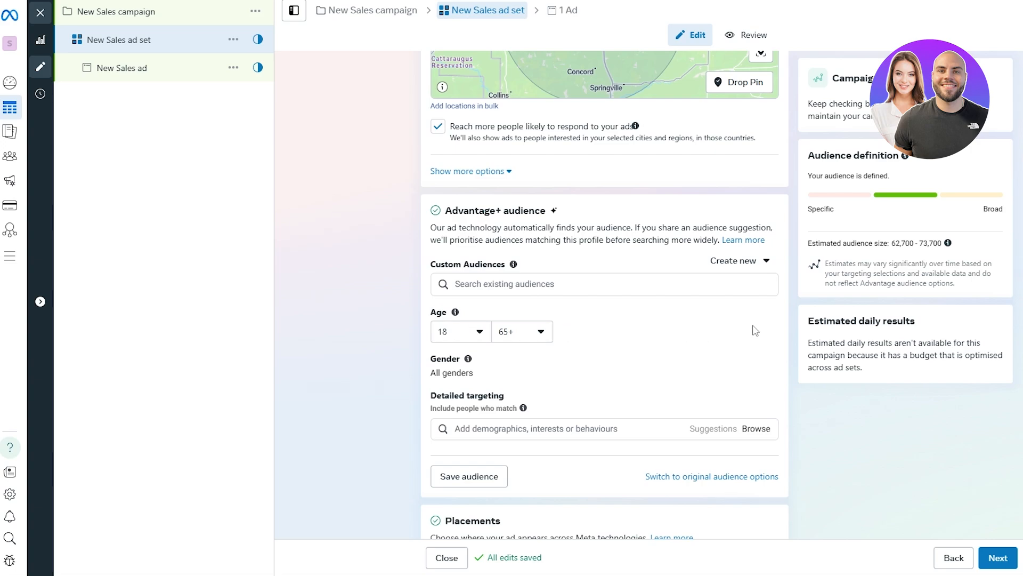
click(470, 341)
click(649, 330)
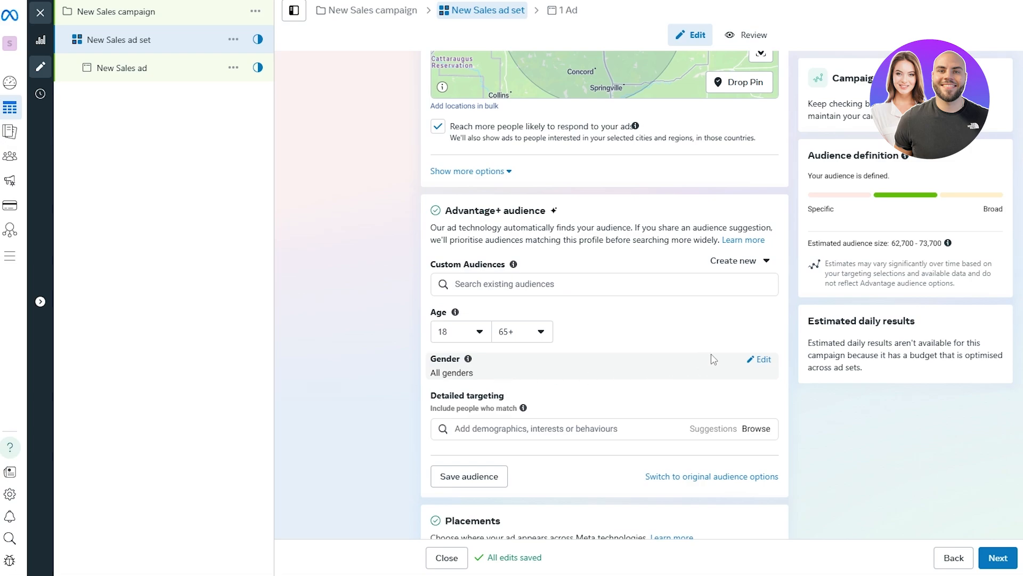
Step: Open the ad set's placements for editing and choose Manual placements
scroll(321, 352, down, 1)
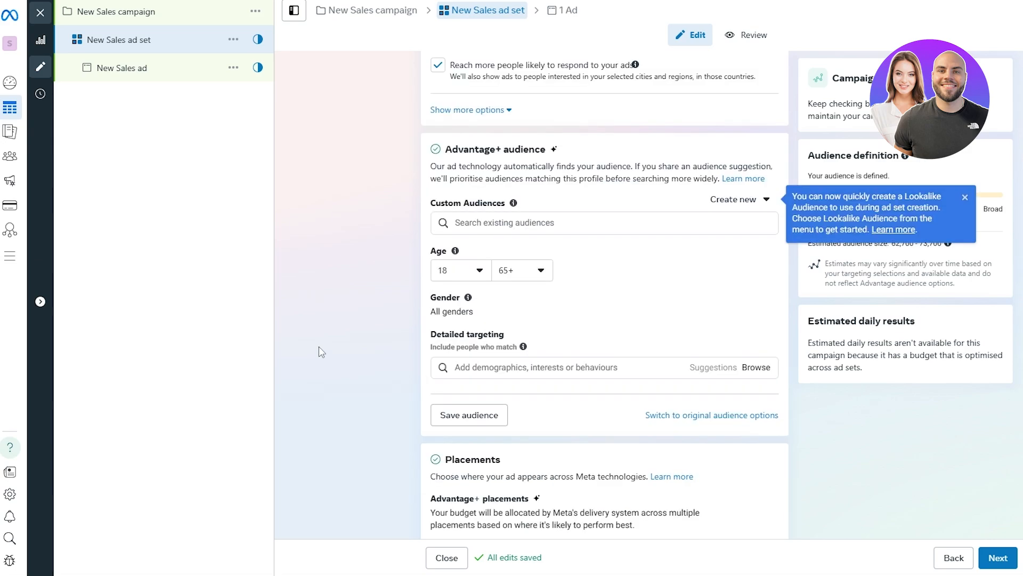
scroll(583, 341, down, 1)
drag(445, 411, 523, 418)
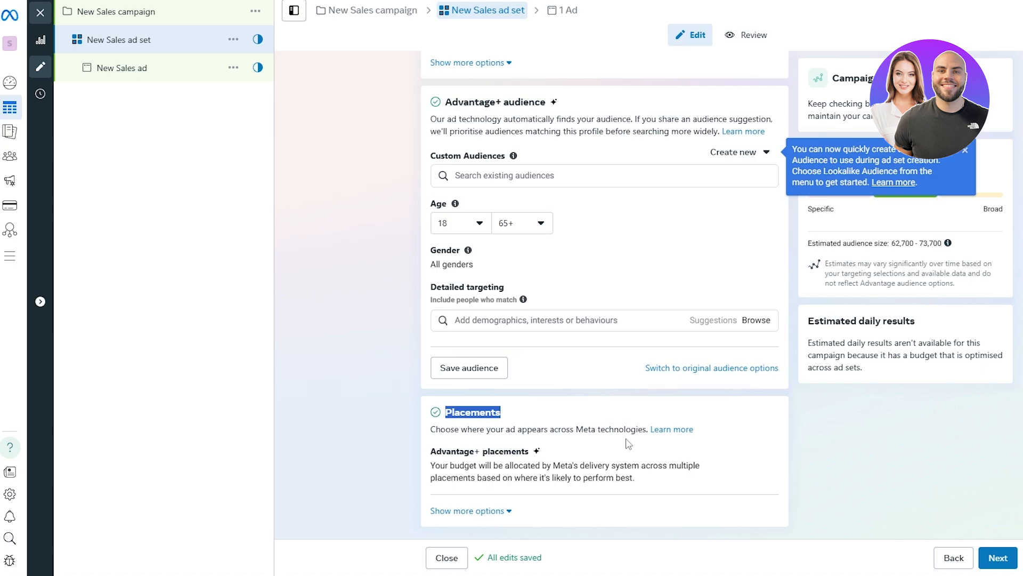
click(759, 451)
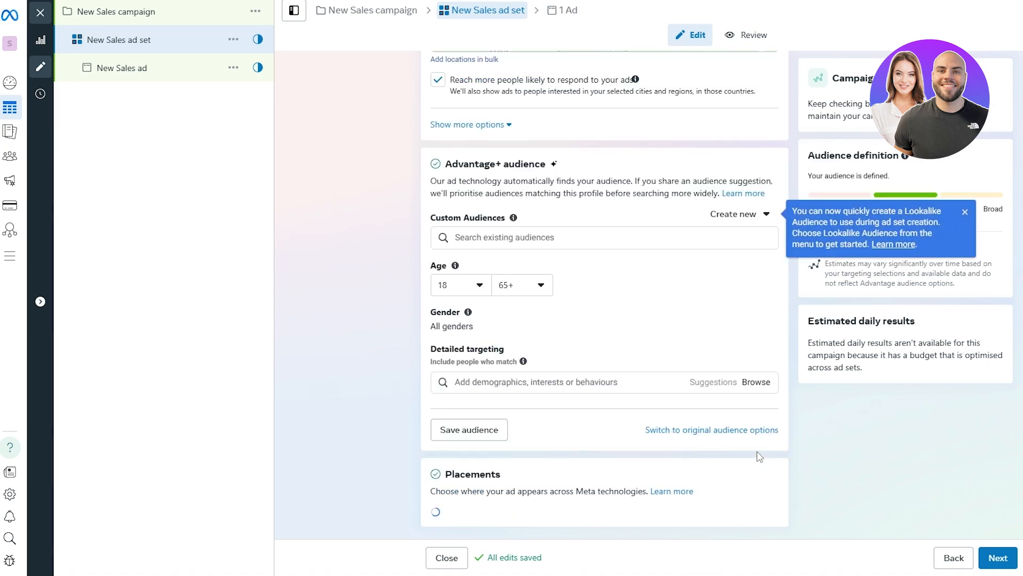
scroll(584, 416, down, 1)
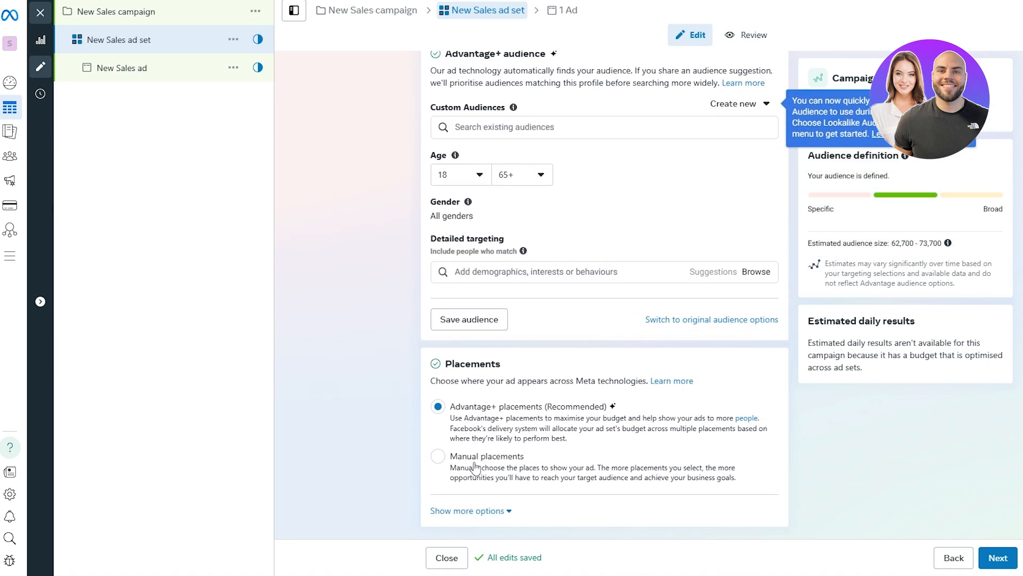
click(454, 460)
Step: Examine the devices, platforms and placement categories offered under Manual placements
scroll(458, 442, down, 2)
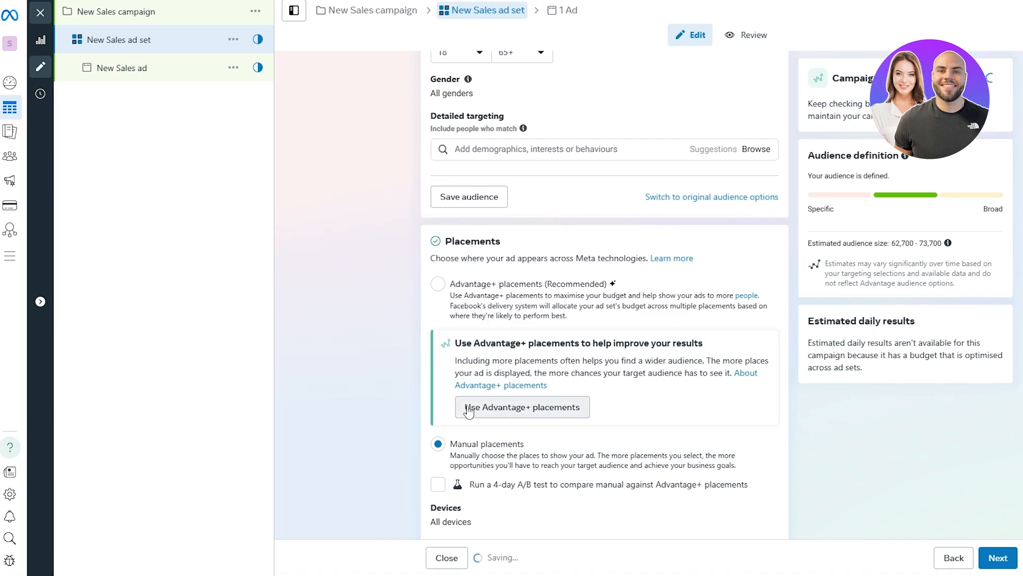
scroll(471, 406, down, 3)
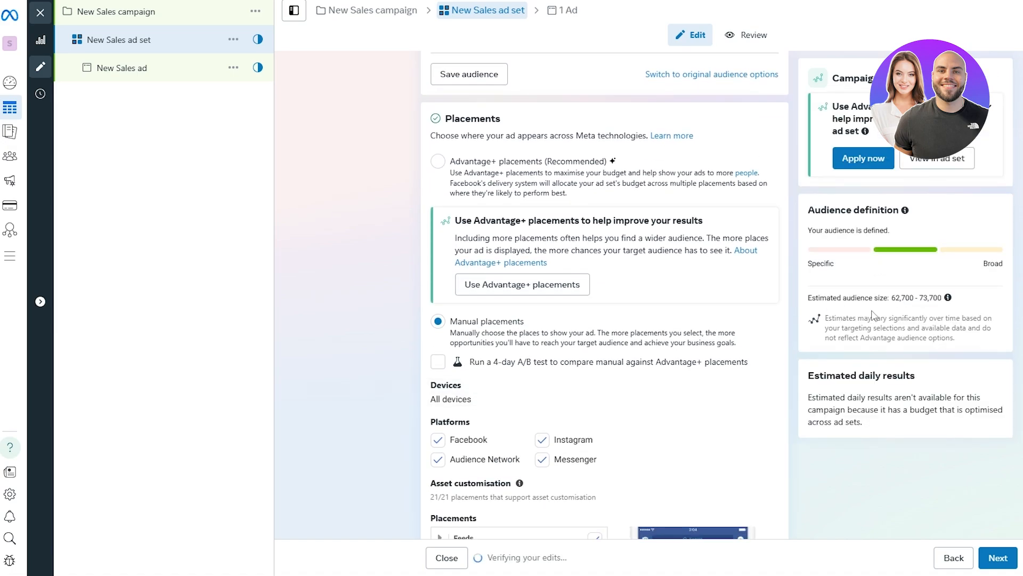
scroll(640, 376, down, 6)
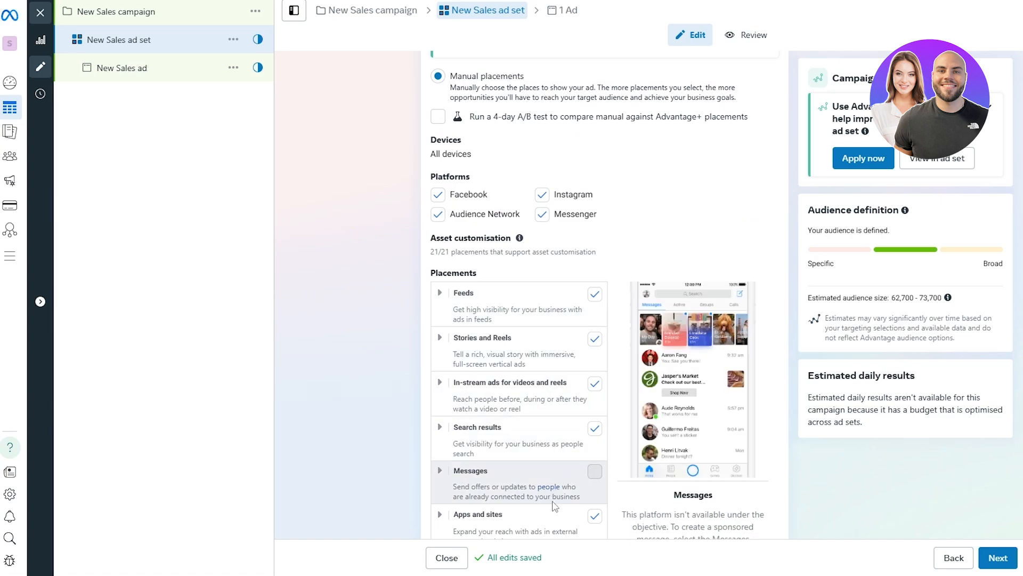
scroll(611, 382, down, 2)
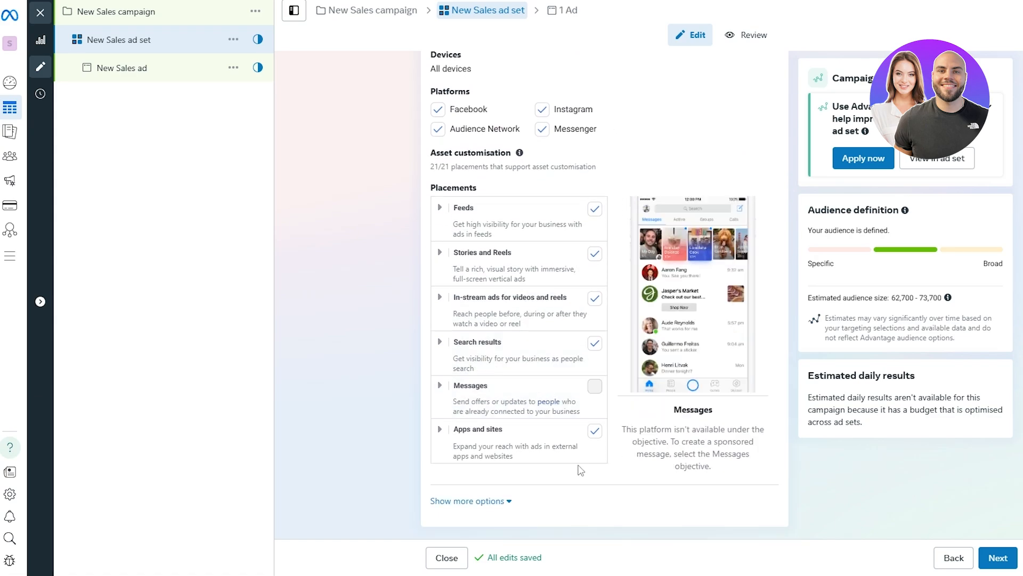
scroll(577, 468, up, 4)
scroll(536, 373, down, 3)
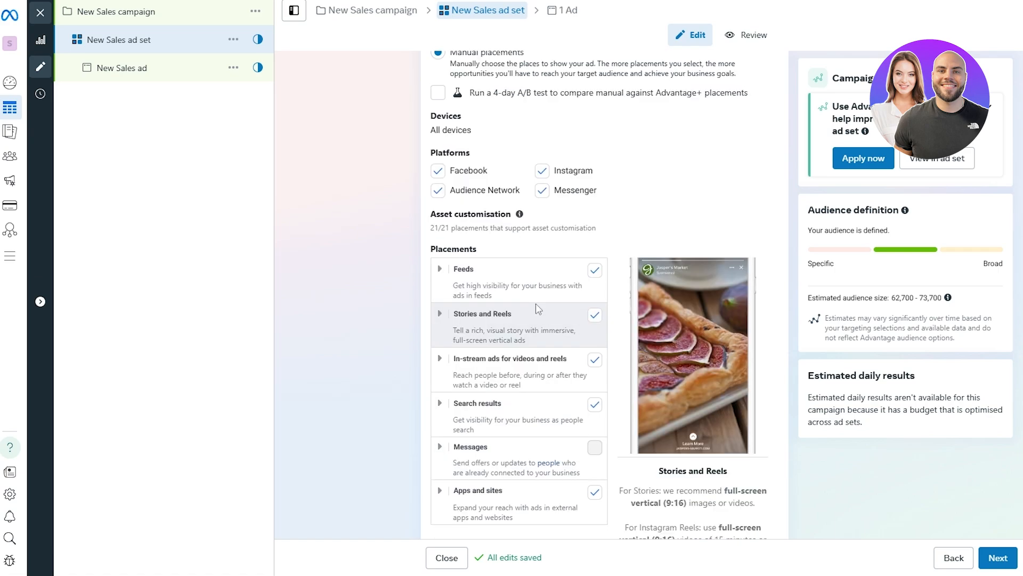
scroll(543, 437, up, 1)
scroll(550, 430, up, 5)
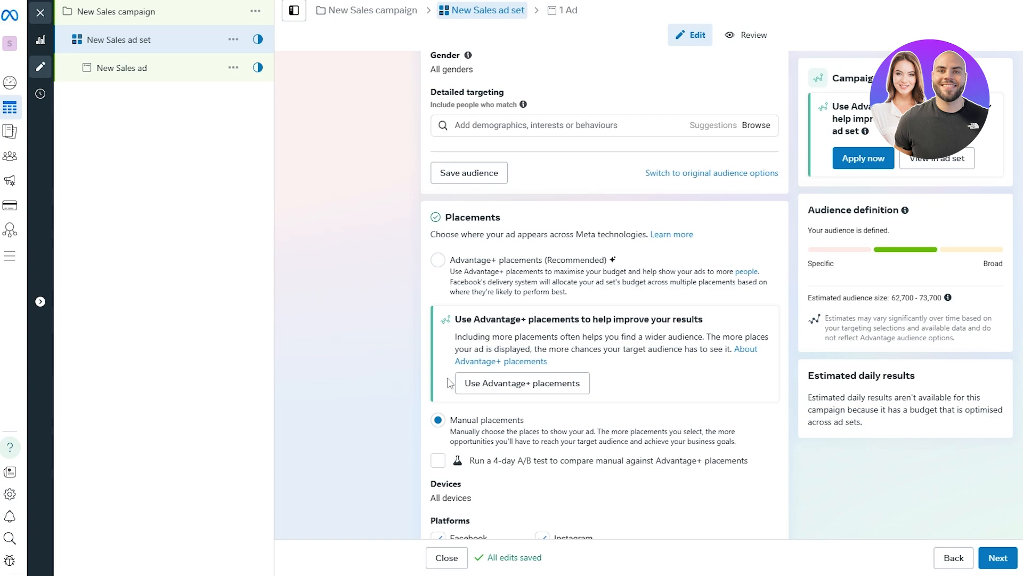
Step: Switch the ad set back to Advantage+ placements and continue to the ad's settings
click(437, 261)
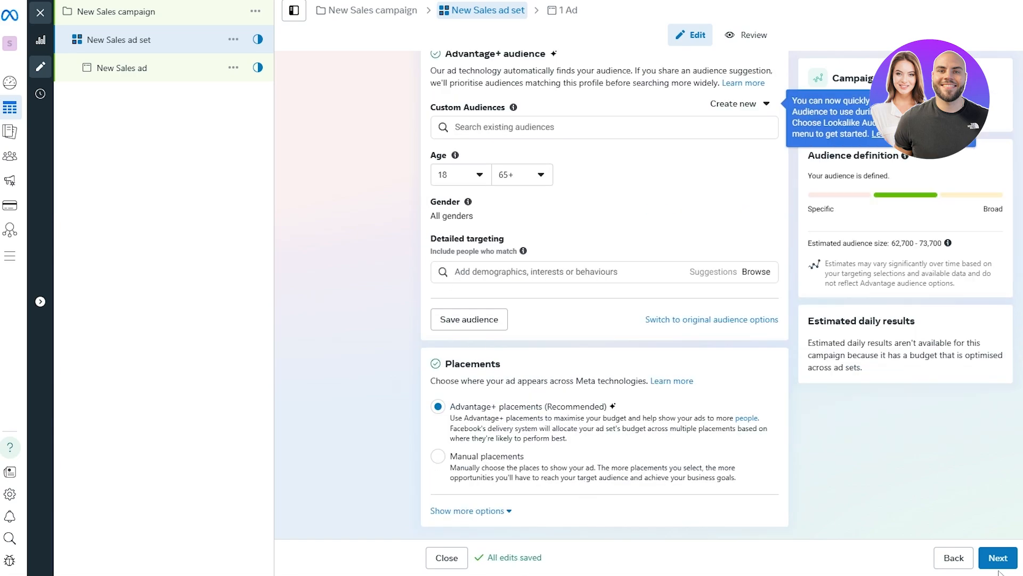
click(986, 545)
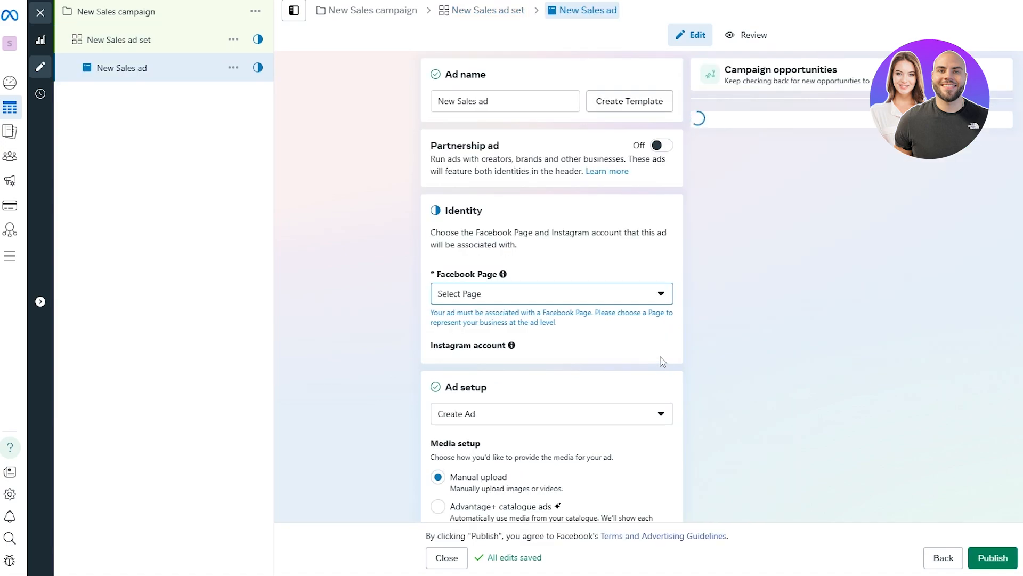
Step: Turn on the ad preview and select Game Reviews as the Facebook Page for the ad's identity
scroll(520, 286, down, 1)
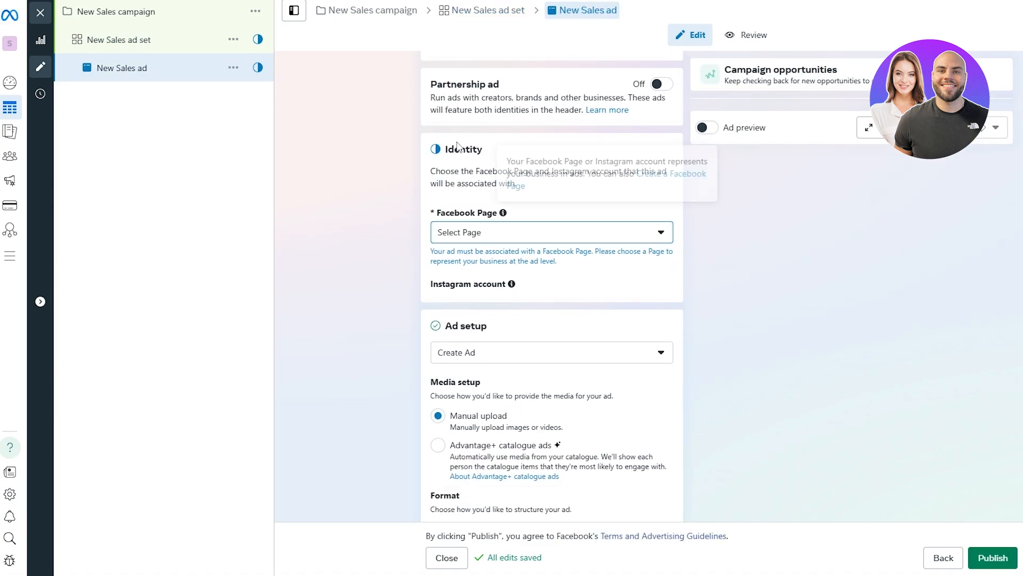
scroll(457, 283, down, 1)
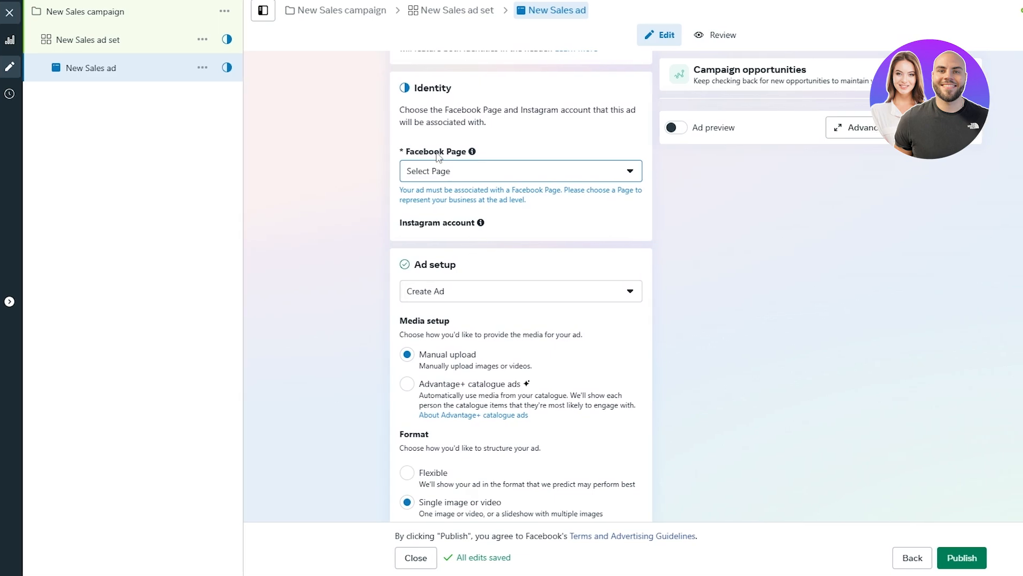
click(677, 128)
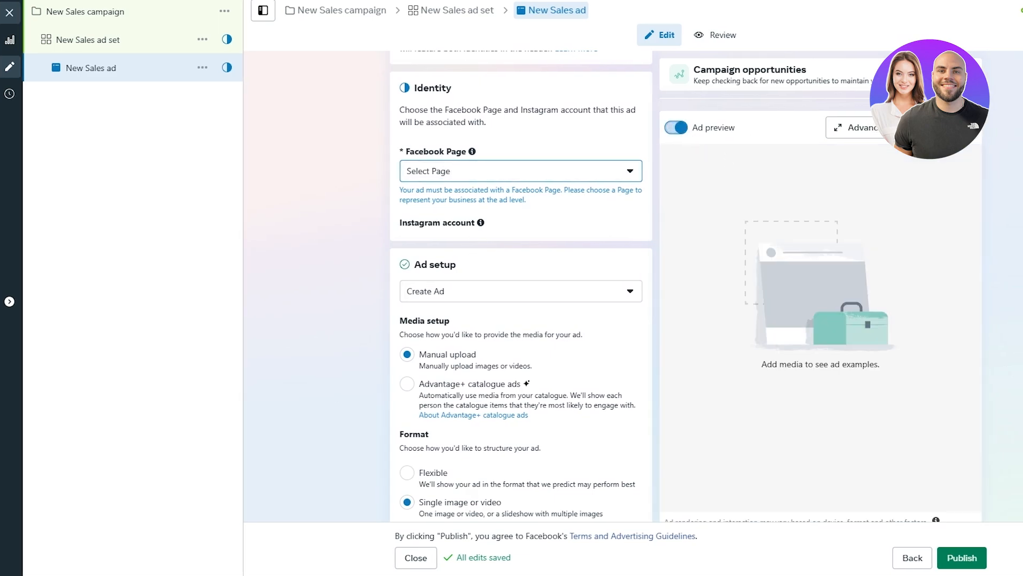
click(525, 177)
click(497, 257)
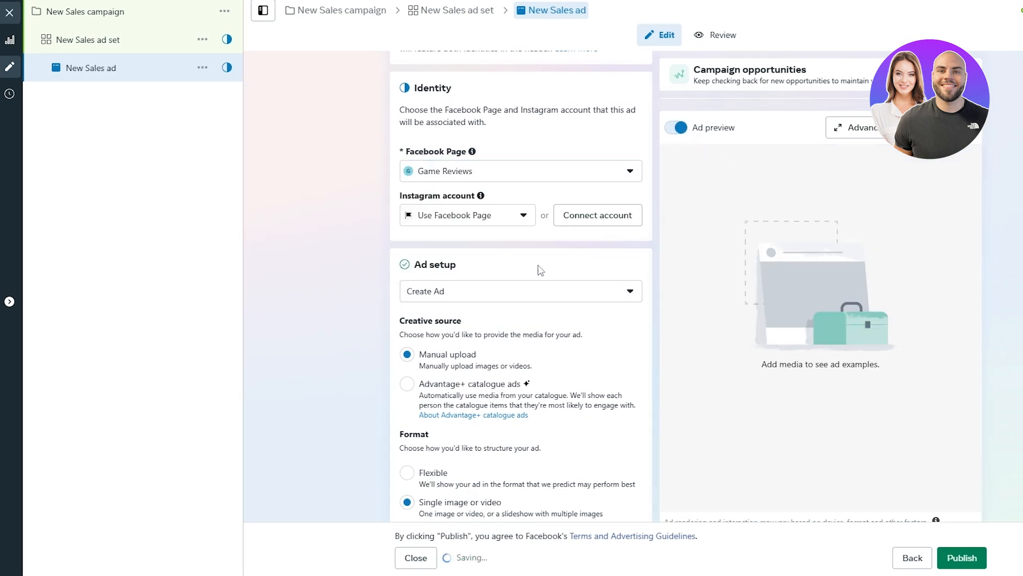
Step: Check the ad setup source options, keep Create Ad, and review the media setup and format choices
click(436, 302)
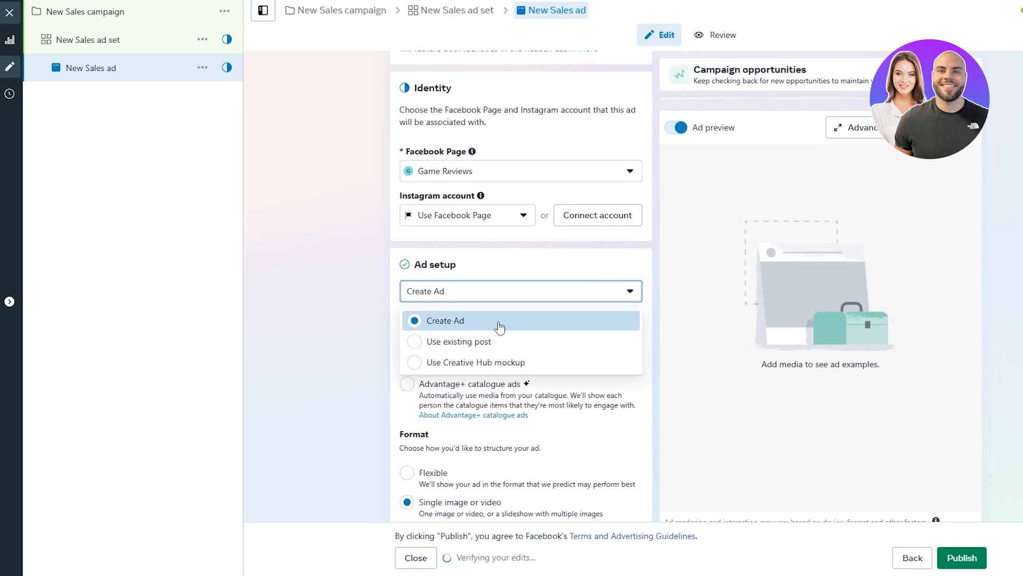
click(464, 291)
scroll(422, 397, down, 1)
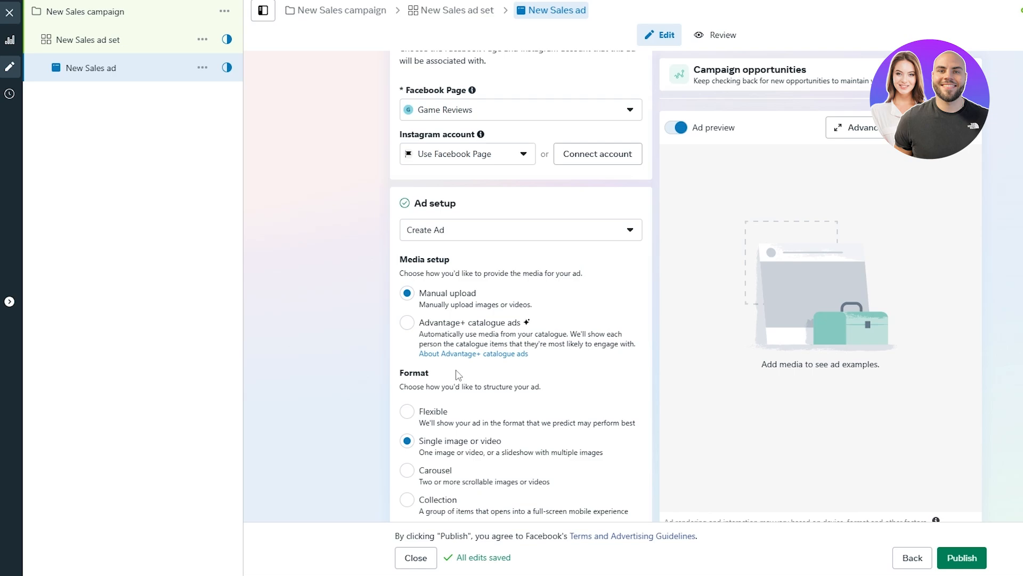
scroll(448, 307, down, 2)
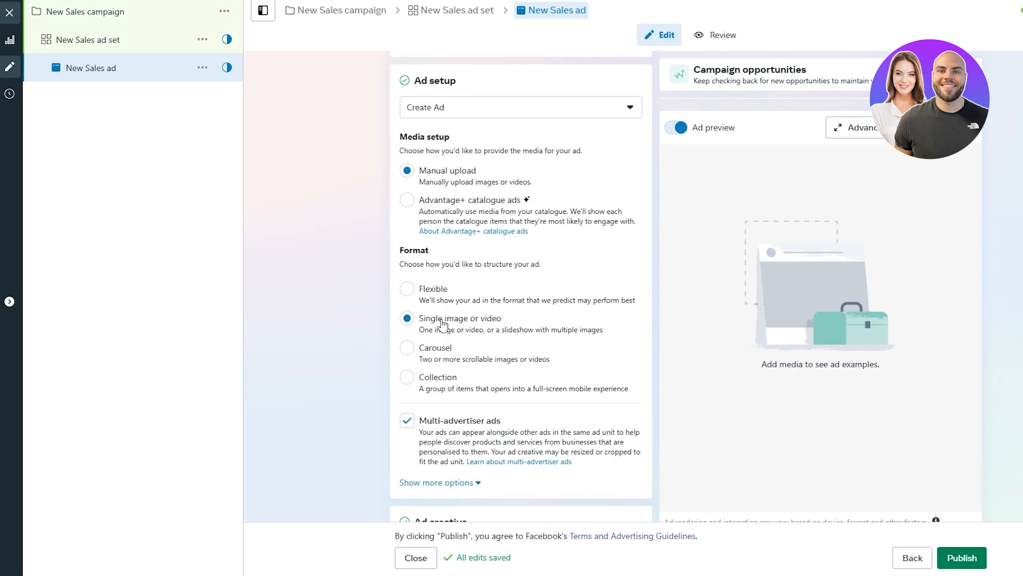
scroll(479, 330, down, 3)
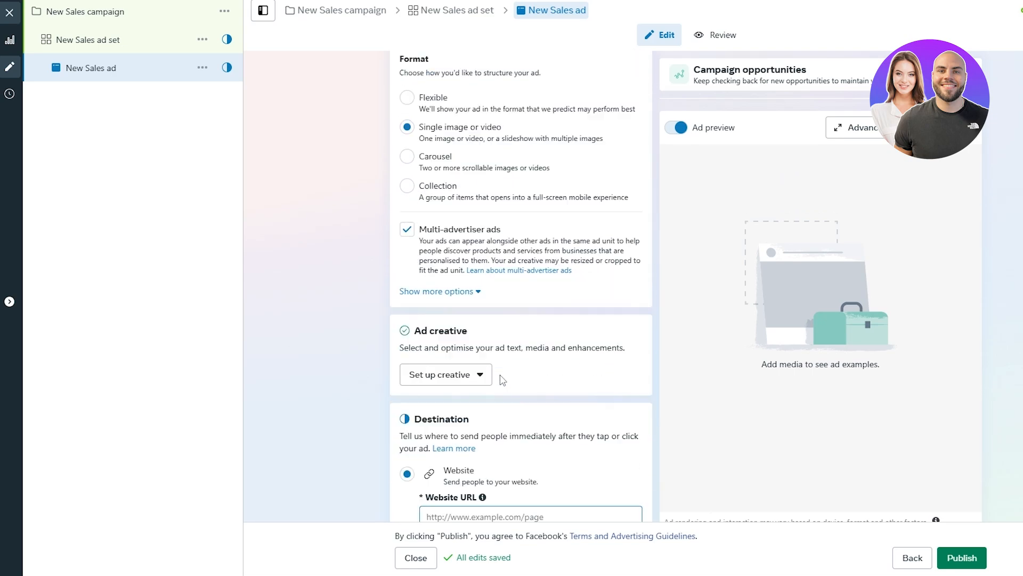
Step: Open the creative setup for a video ad and examine its source URL, catalogue, site links and catalogue items
scroll(503, 379, down, 1)
drag(416, 277, 462, 277)
click(471, 326)
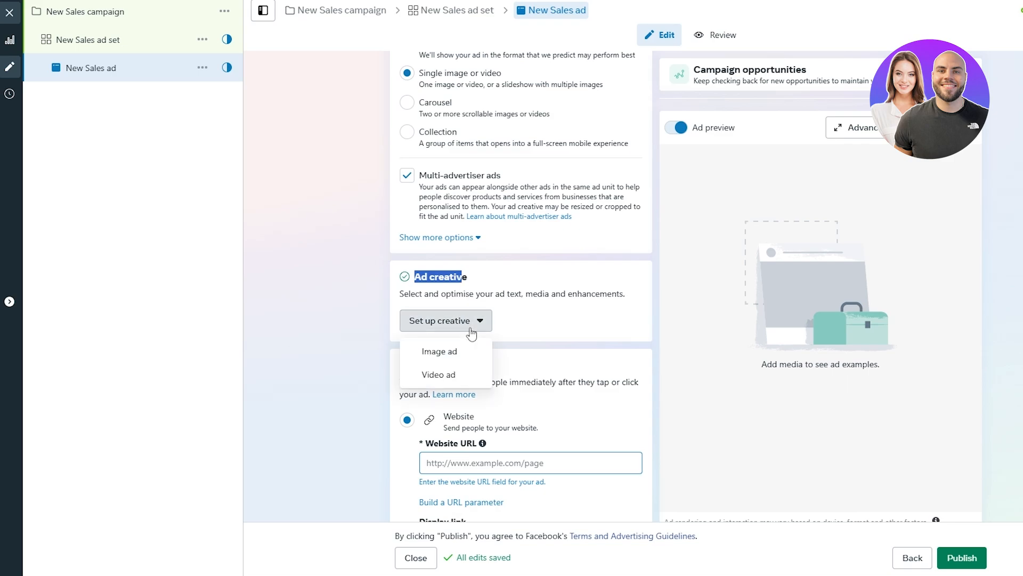
click(467, 374)
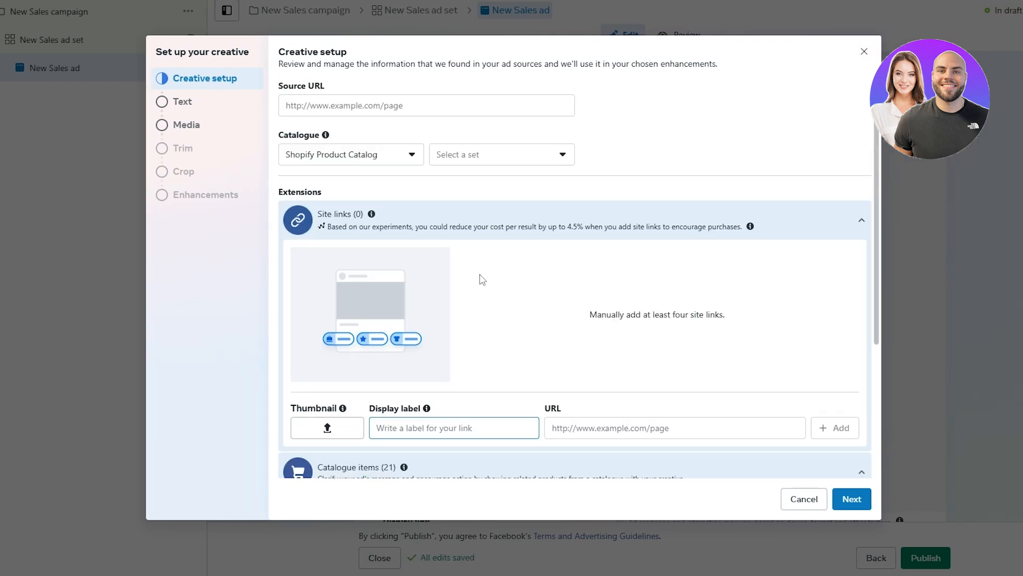
scroll(385, 201, down, 3)
scroll(420, 317, down, 2)
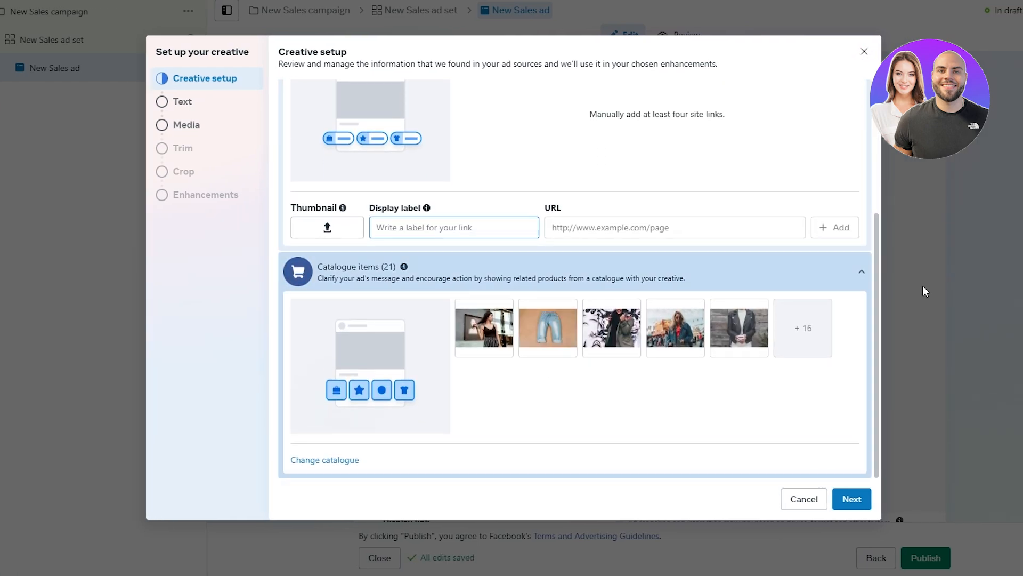
scroll(639, 341, up, 5)
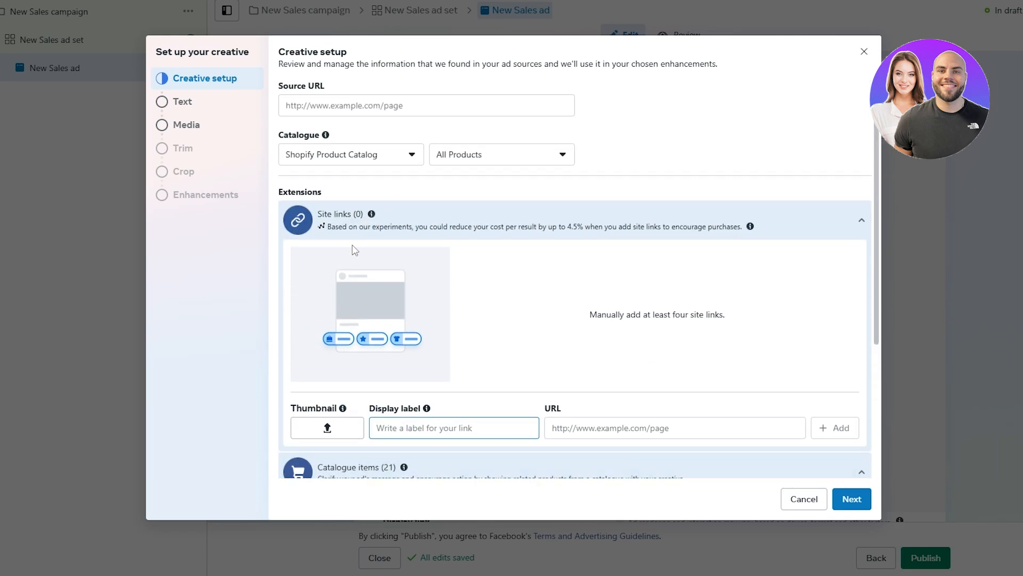
click(411, 103)
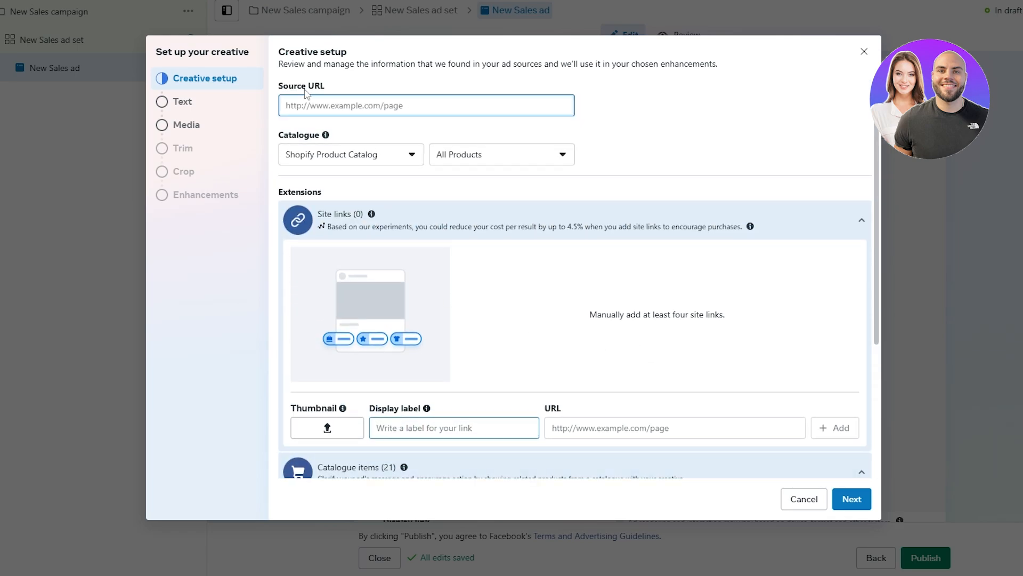
drag(279, 86, 331, 90)
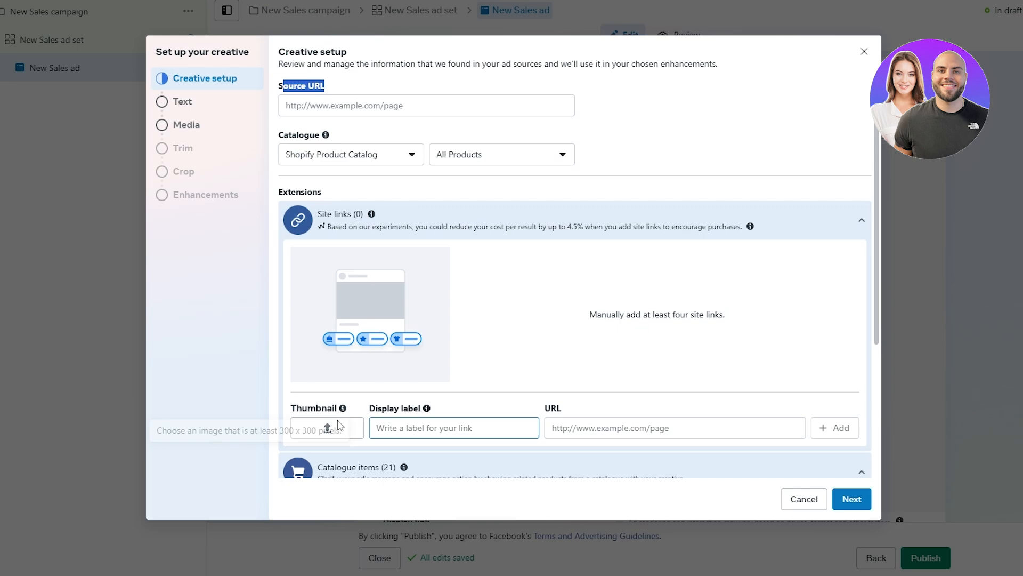
Step: Upload the Liceria & Co._Portrait_255.png image as the site link's thumbnail
click(449, 266)
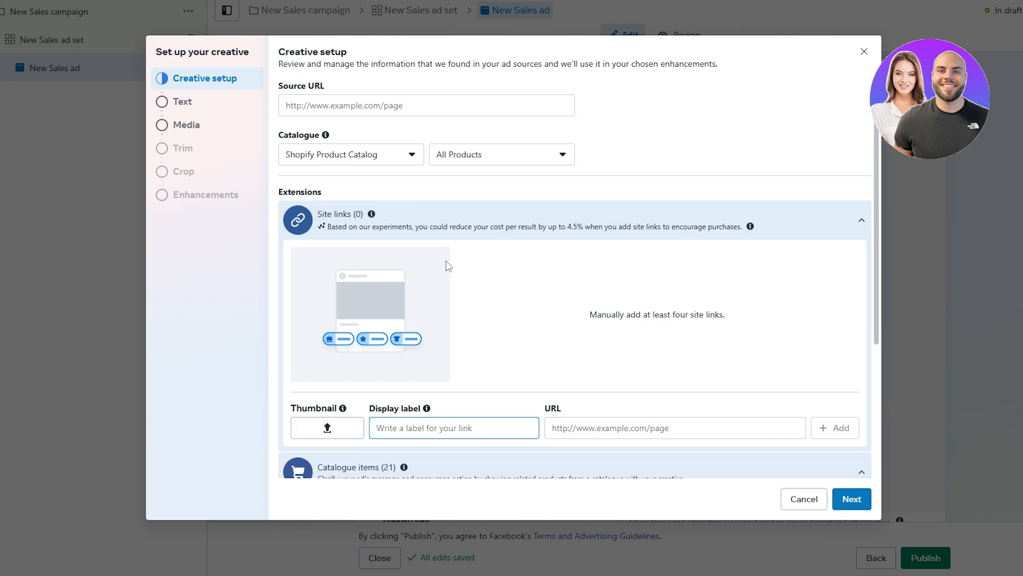
click(327, 427)
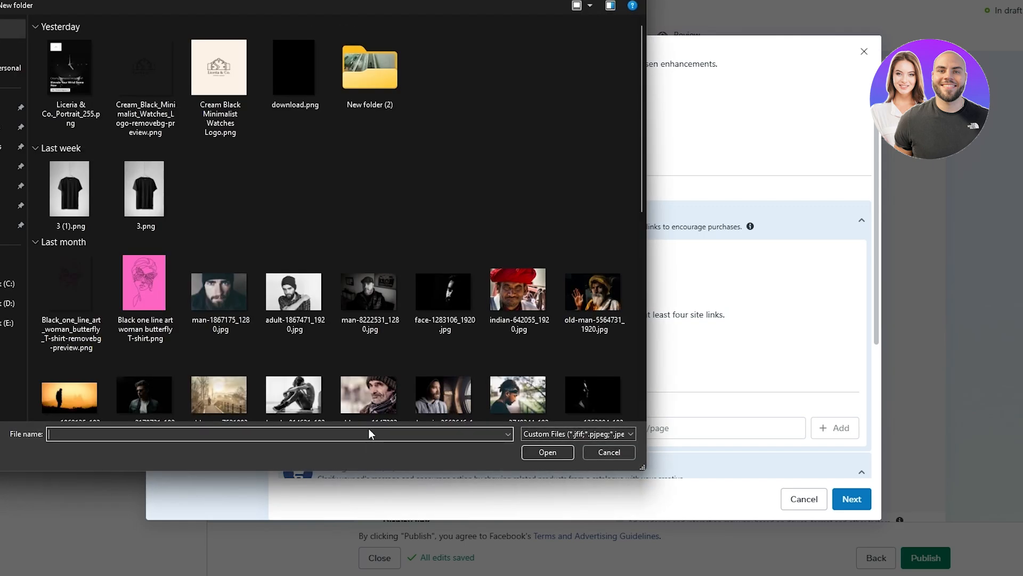
double_click(69, 96)
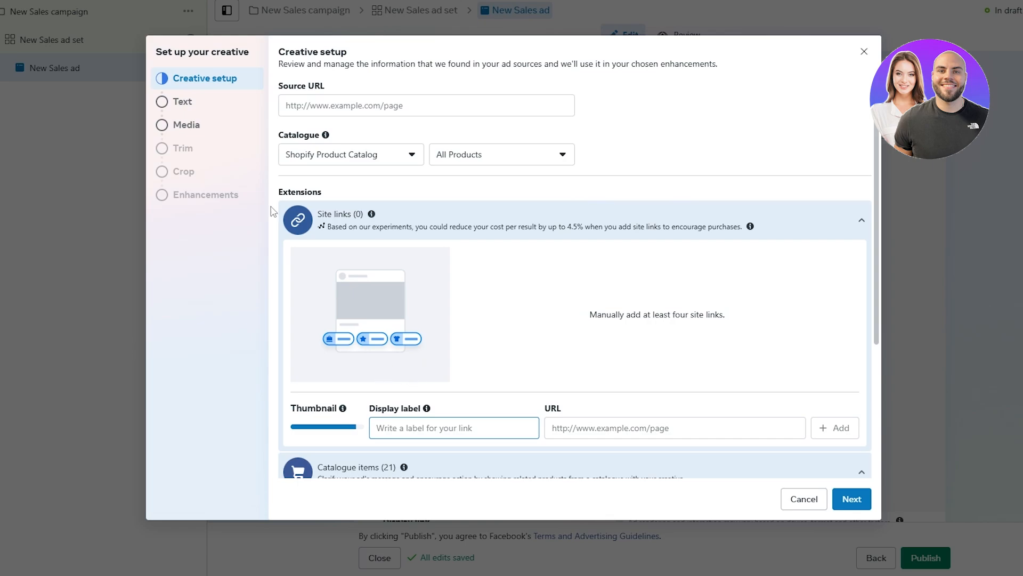
Step: Review the creative's Media and Text sections, including primary text, headline and description, and cancel the creative setup
click(182, 103)
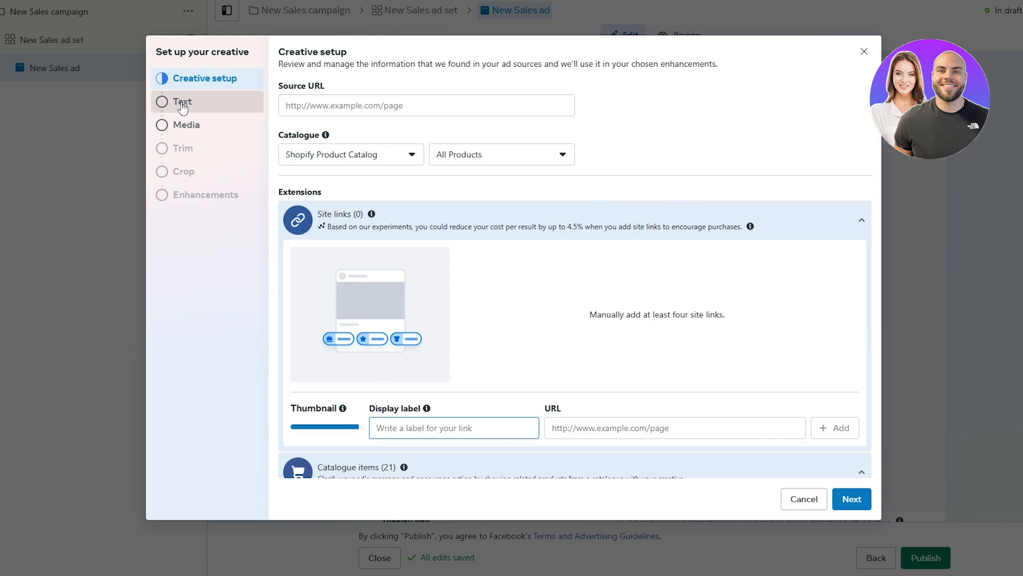
click(197, 134)
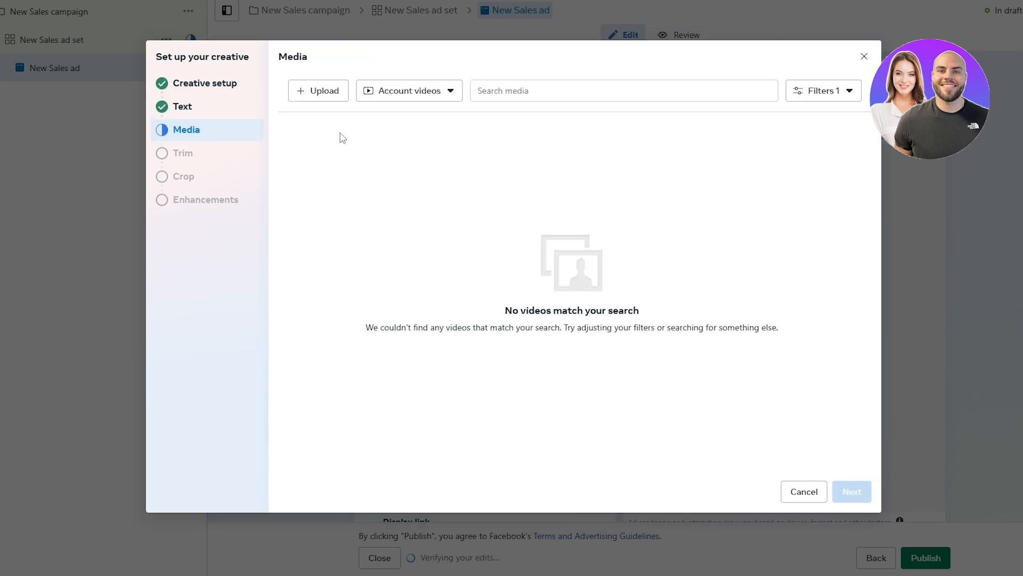
click(188, 107)
drag(283, 97, 321, 100)
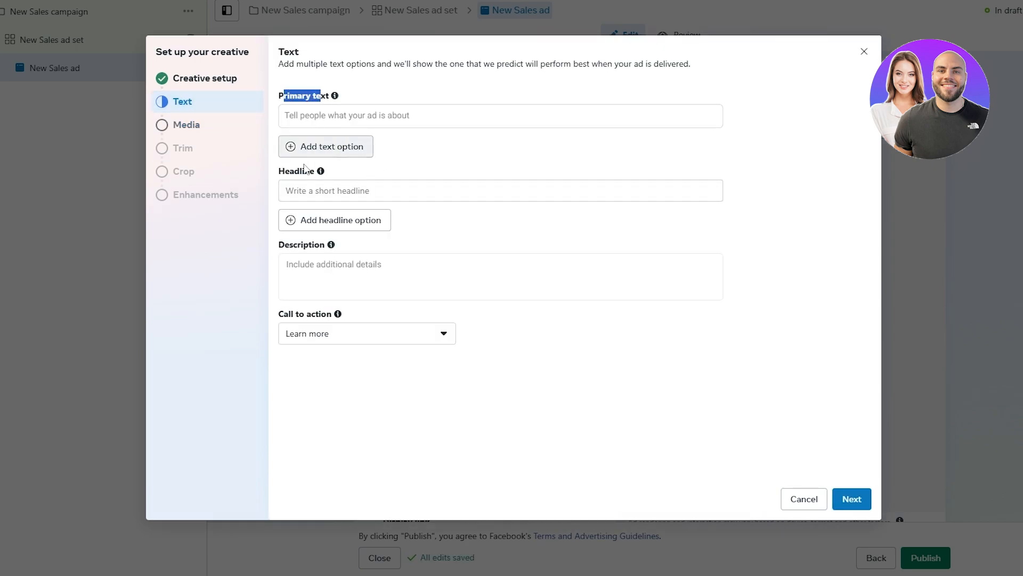
drag(290, 171, 305, 173)
drag(293, 247, 315, 247)
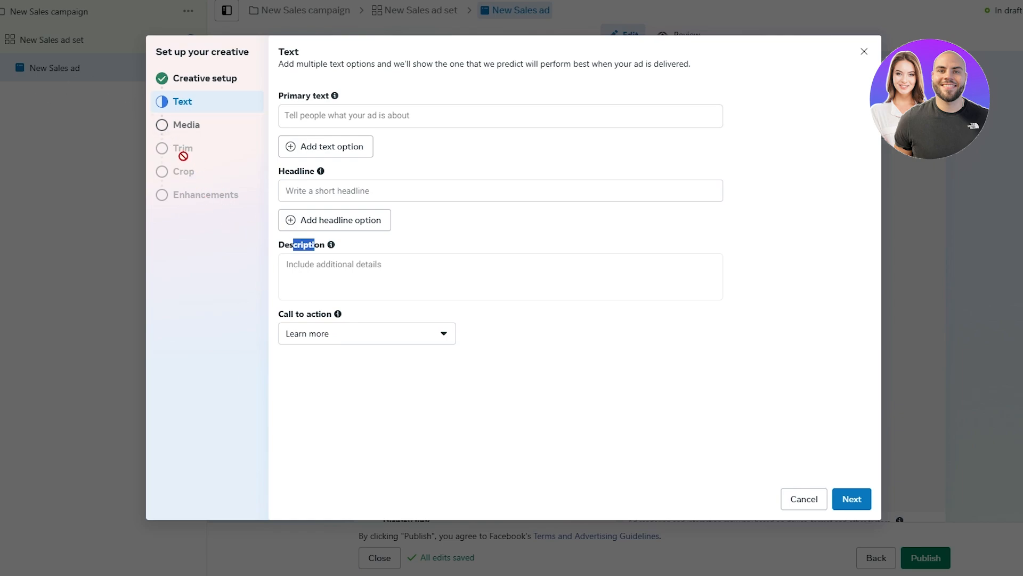
click(800, 503)
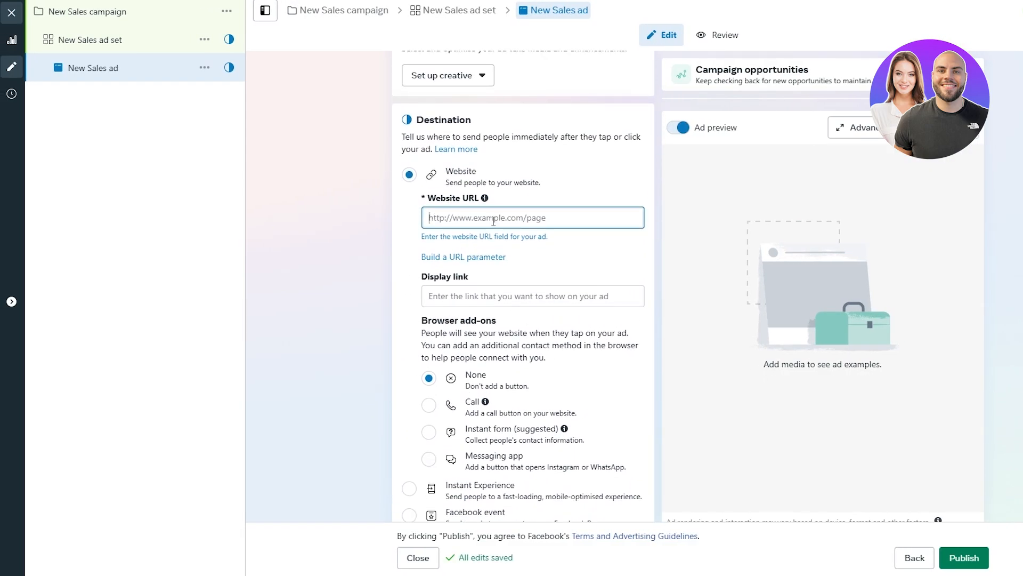
Step: Examine the ad's website destination, display link, browser add-ons, event details, languages and tracking options
click(490, 294)
scroll(554, 310, down, 2)
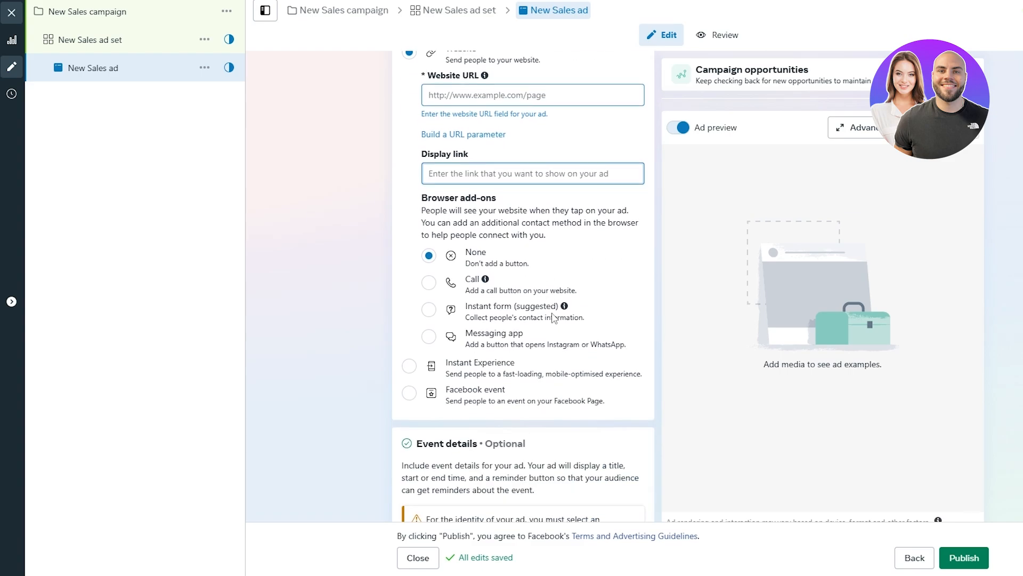
drag(433, 198, 476, 197)
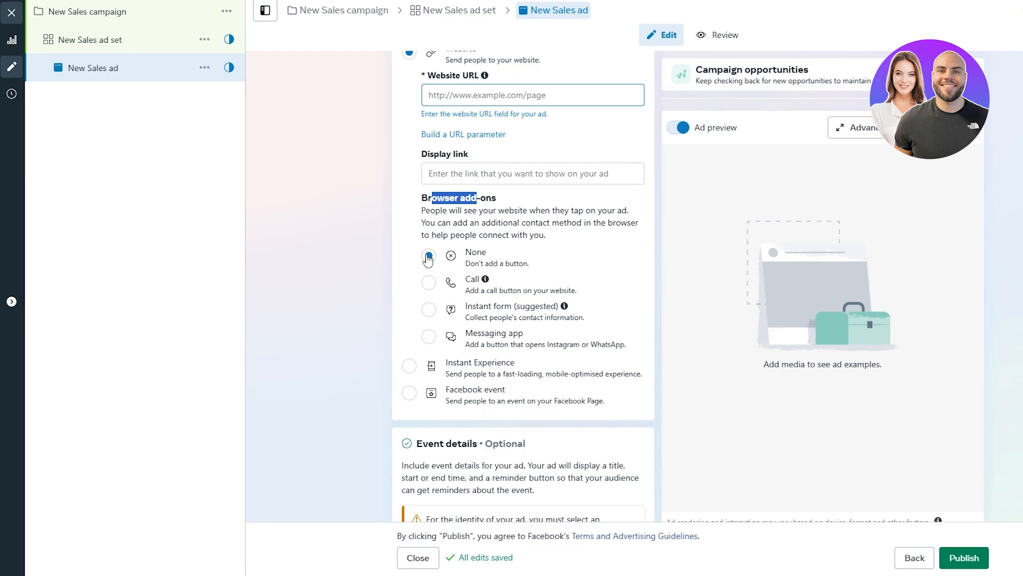
scroll(474, 274, down, 3)
scroll(475, 274, down, 5)
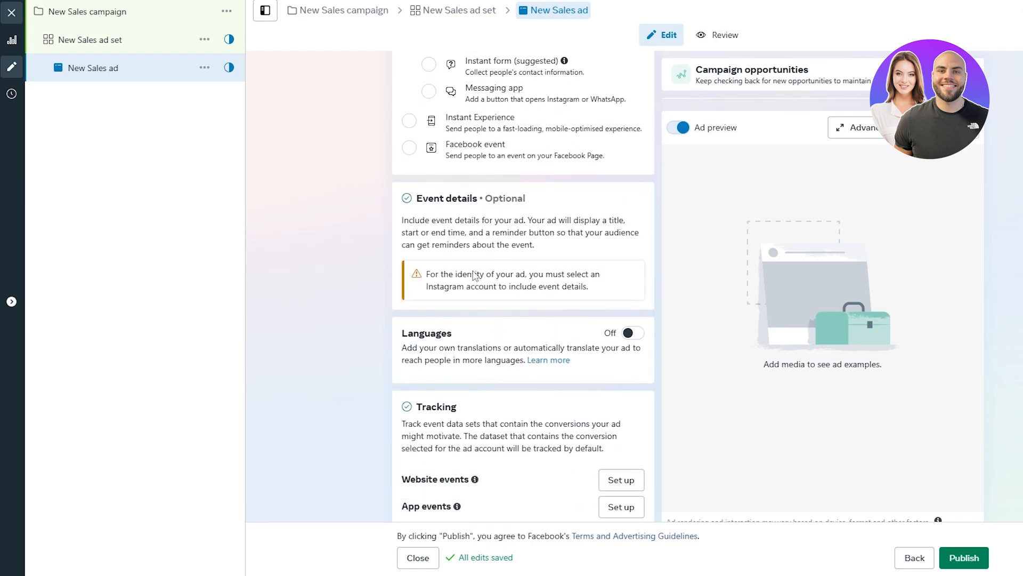
drag(411, 296, 449, 296)
scroll(429, 367, down, 1)
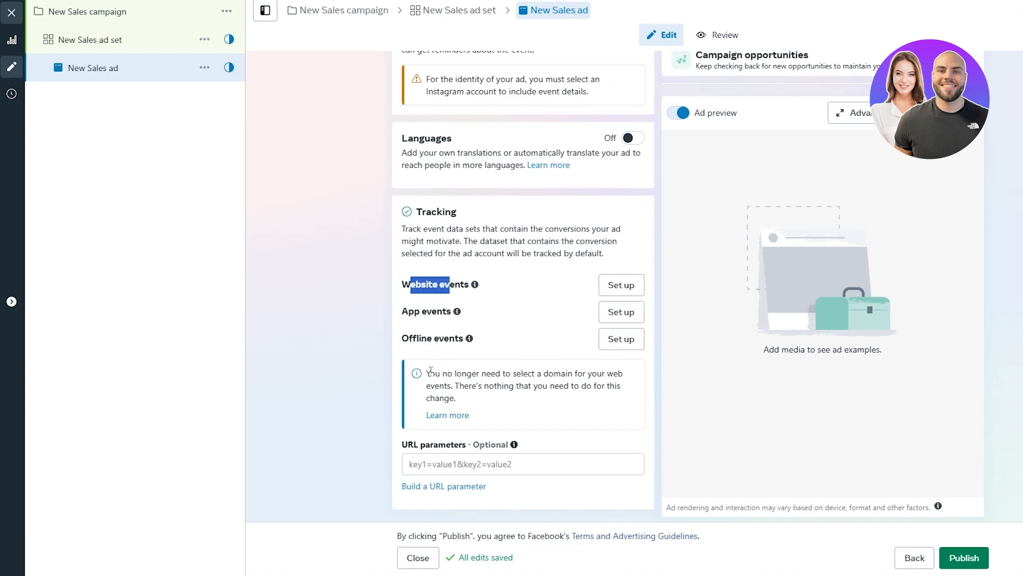